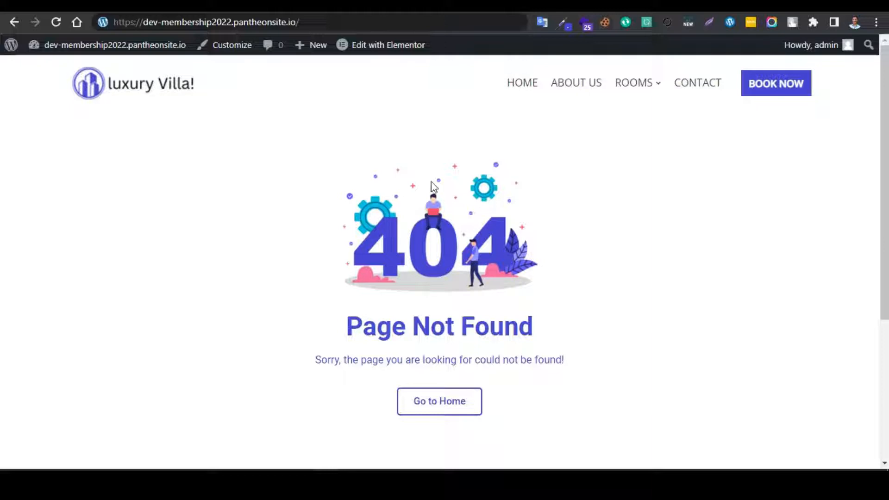
Step: Open the site's /about address and look over the page that loads
click(366, 22)
click(366, 21)
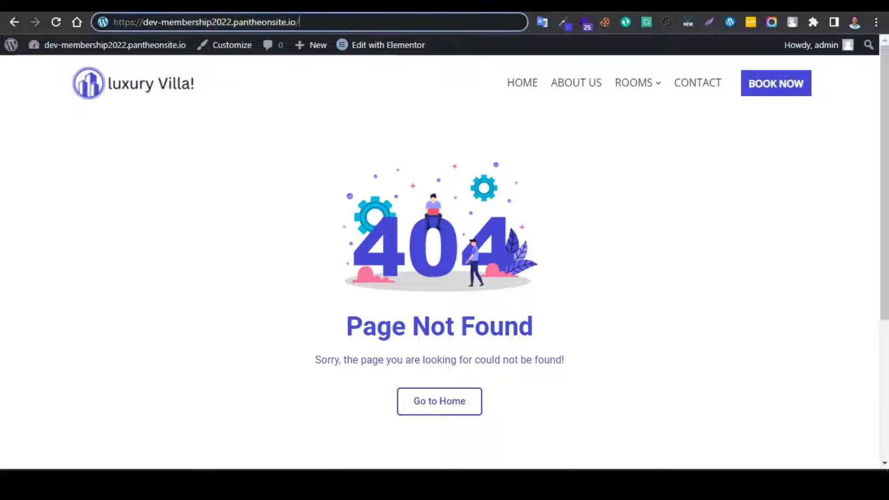
text(a)
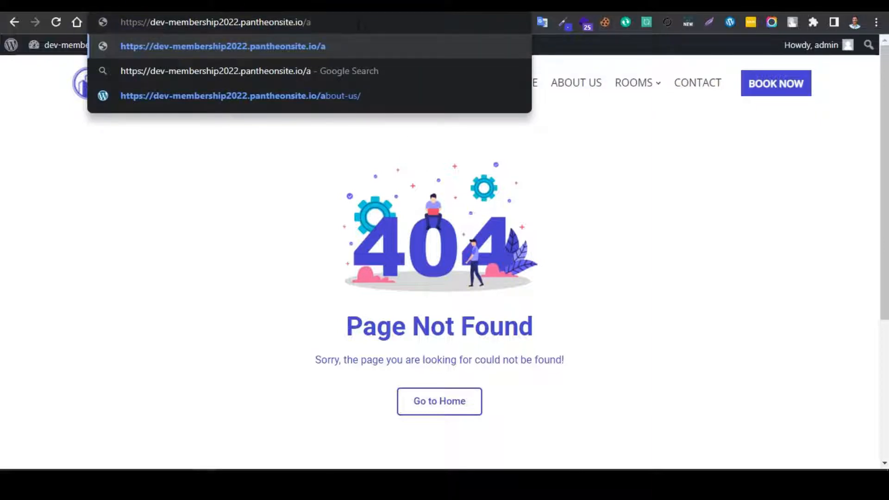
text(bout)
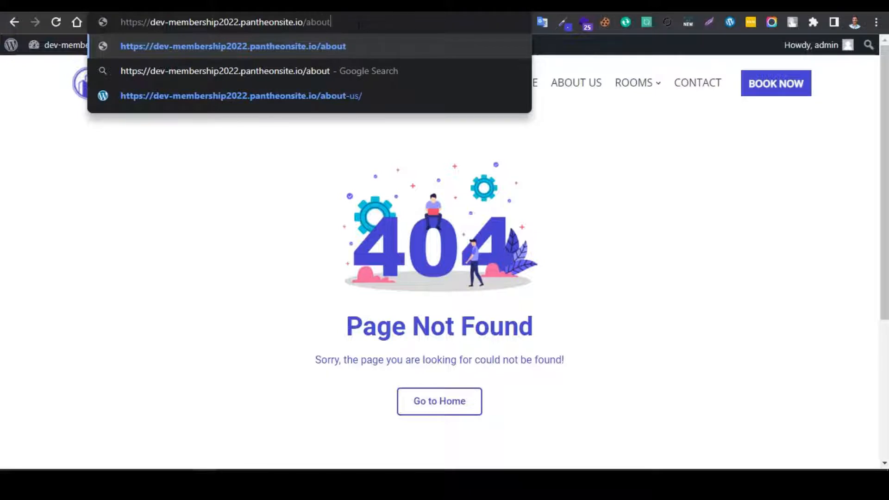
key(Return)
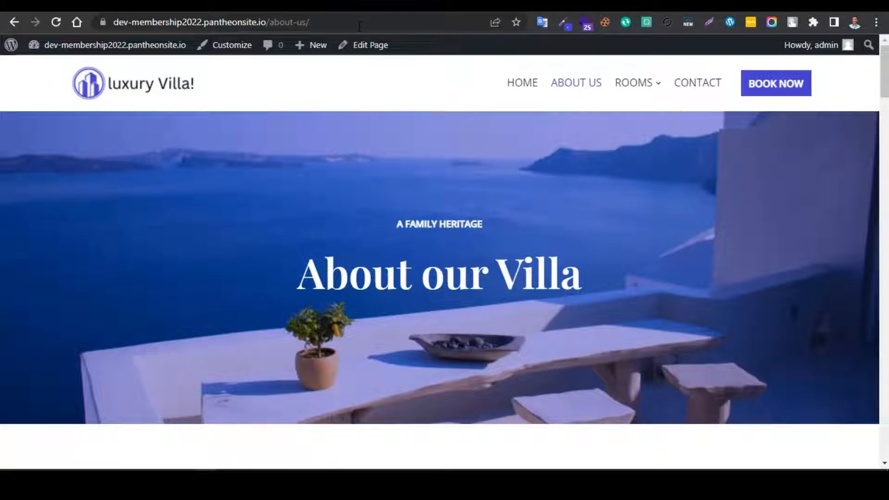
scroll(380, 174, down, 5)
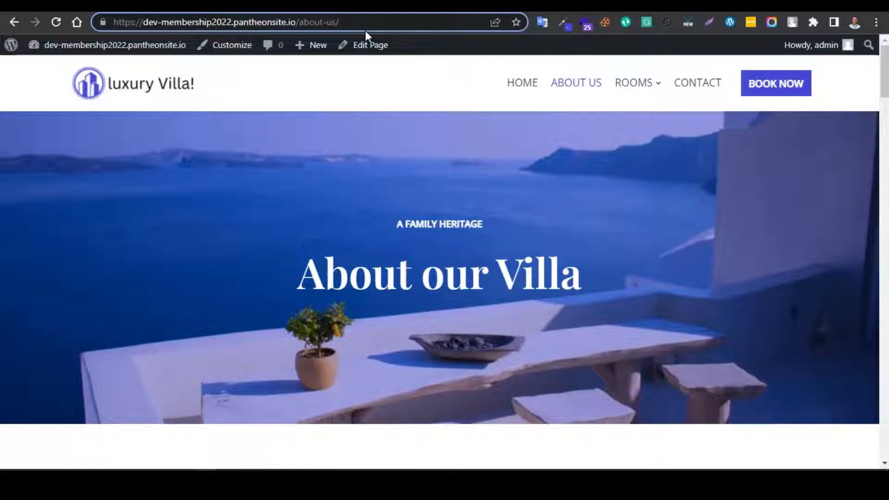
Step: Load the nonexistent address /hhhhdsfj on the site to check how a missing page is handled
key(BackSpace)
key(BackSpace)
key(BackSpace)
key(BackSpace)
key(BackSpace)
key(BackSpace)
key(BackSpace)
key(BackSpace)
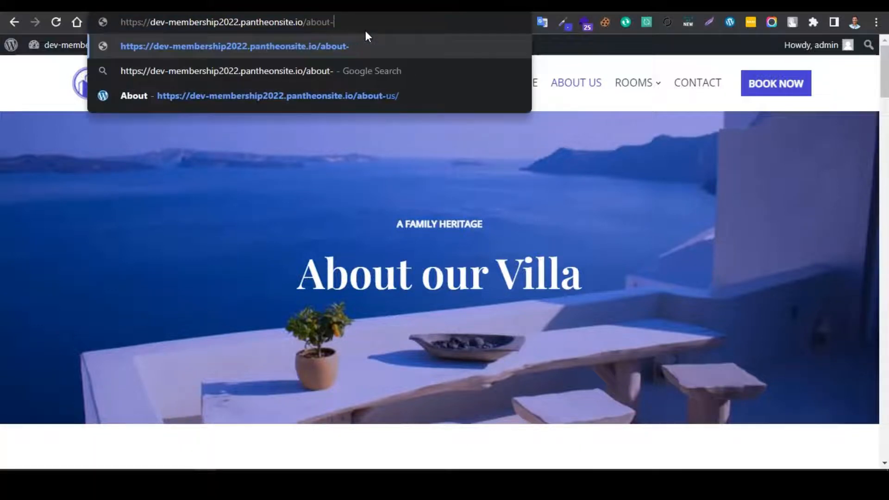
key(BackSpace)
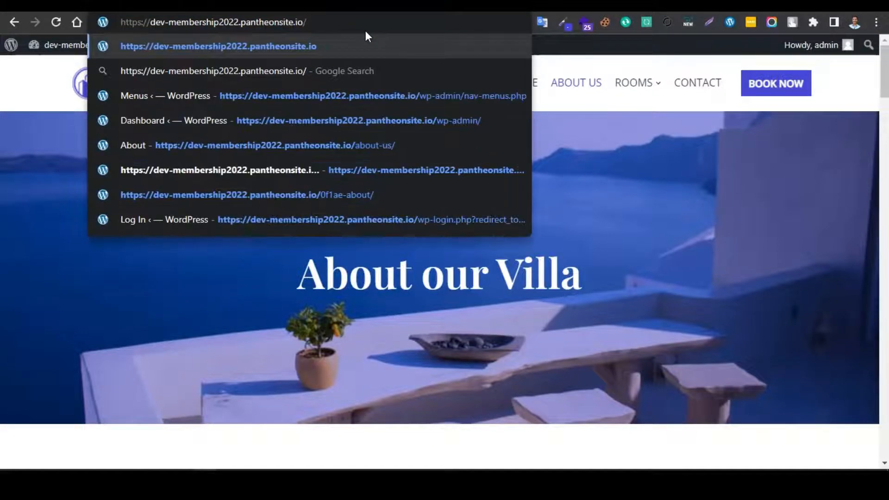
text(hhhhdsfj)
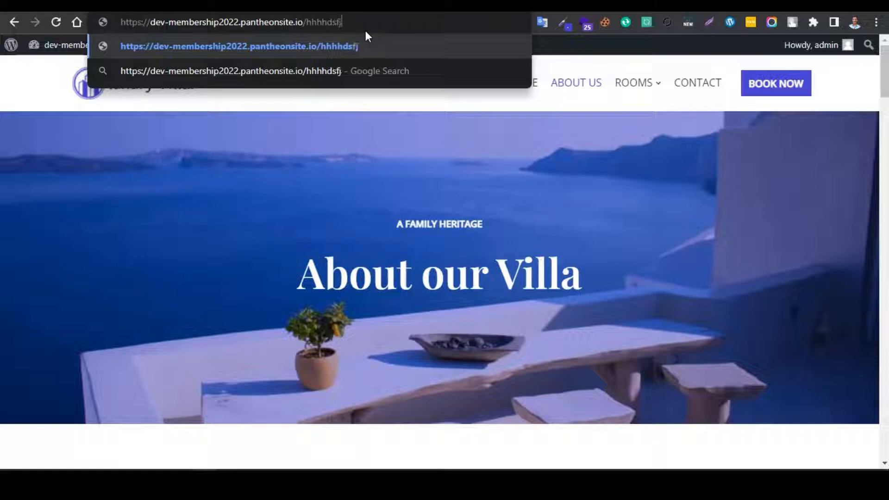
key(Return)
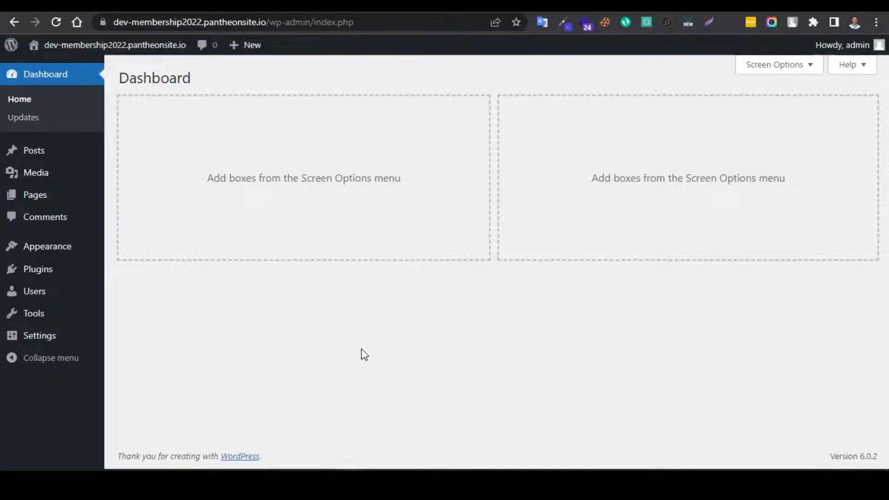
Step: Search the WordPress plugin directory for "elementor" and install Elementor Website Builder
mouse_move(51, 276)
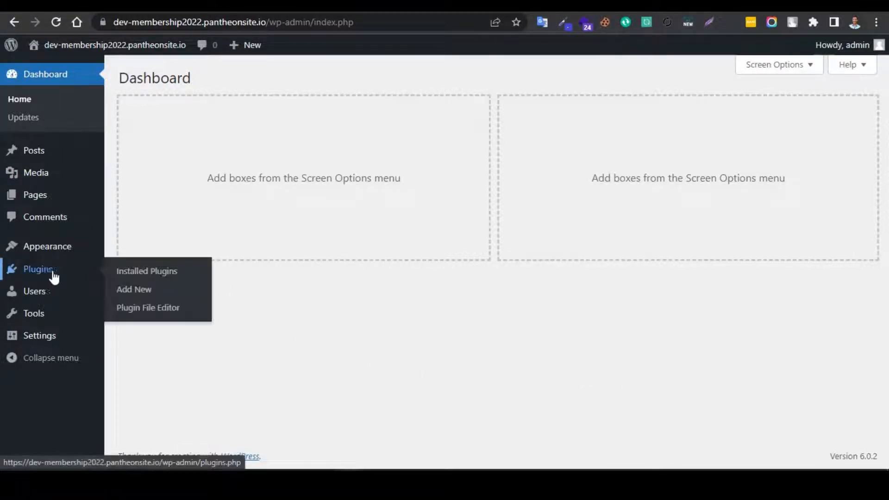
click(149, 274)
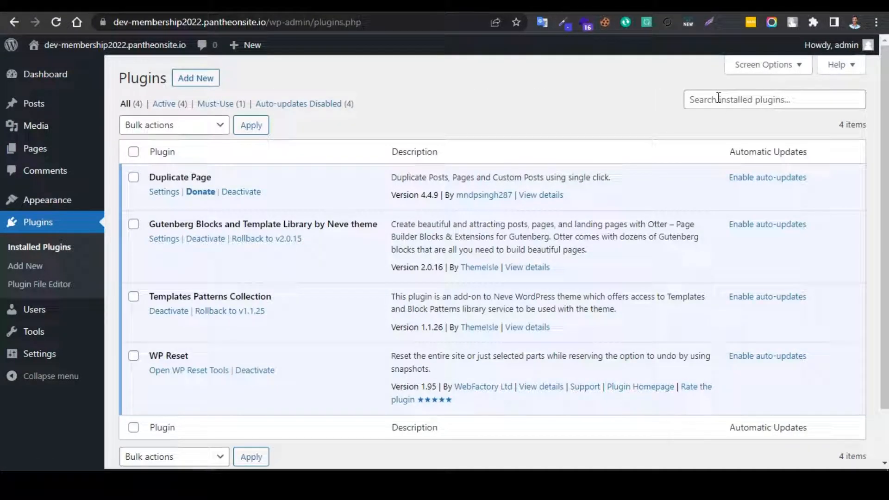
click(208, 87)
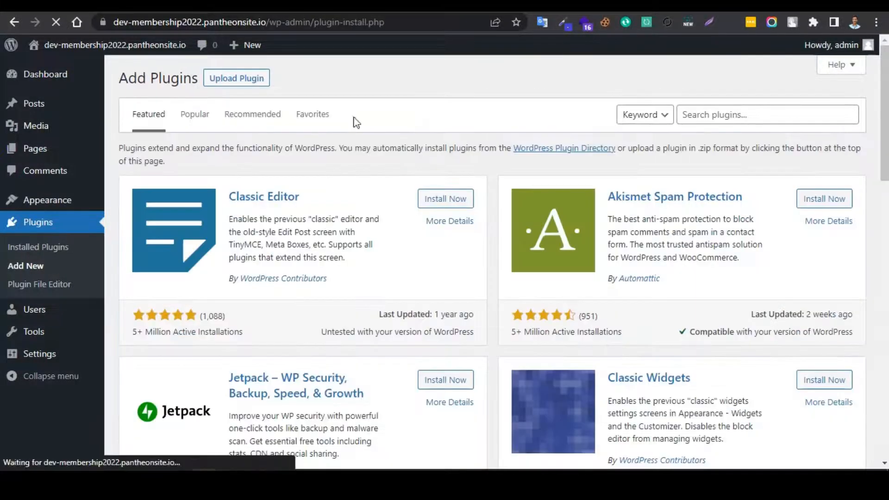
click(707, 115)
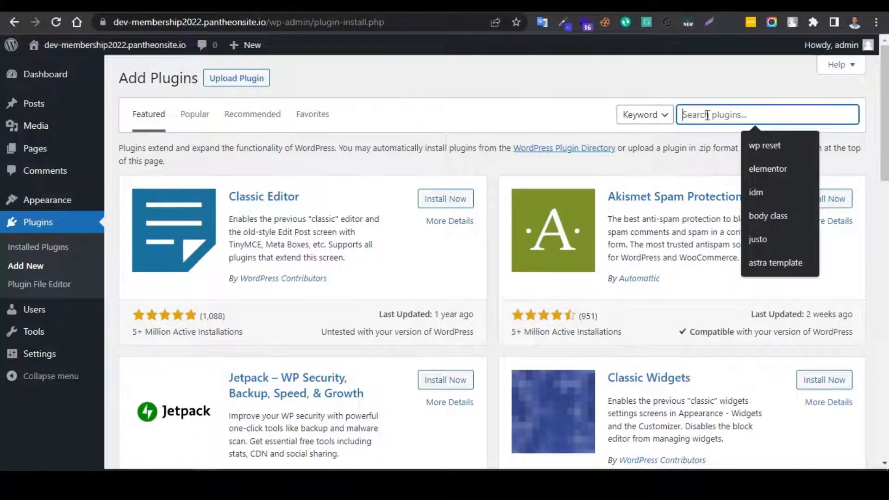
text(ele)
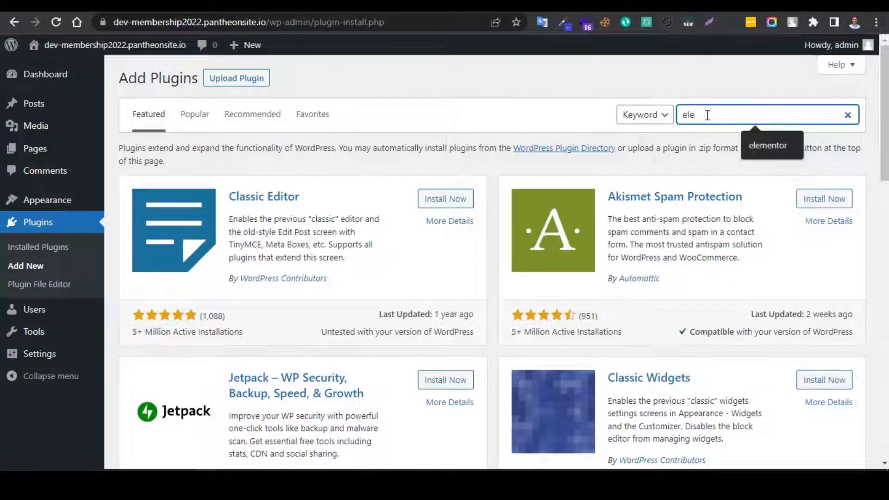
text(mentor)
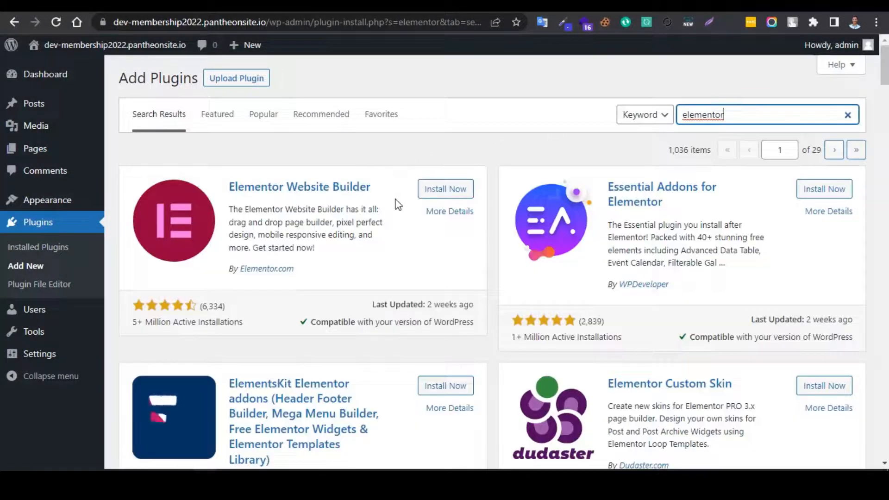
click(445, 189)
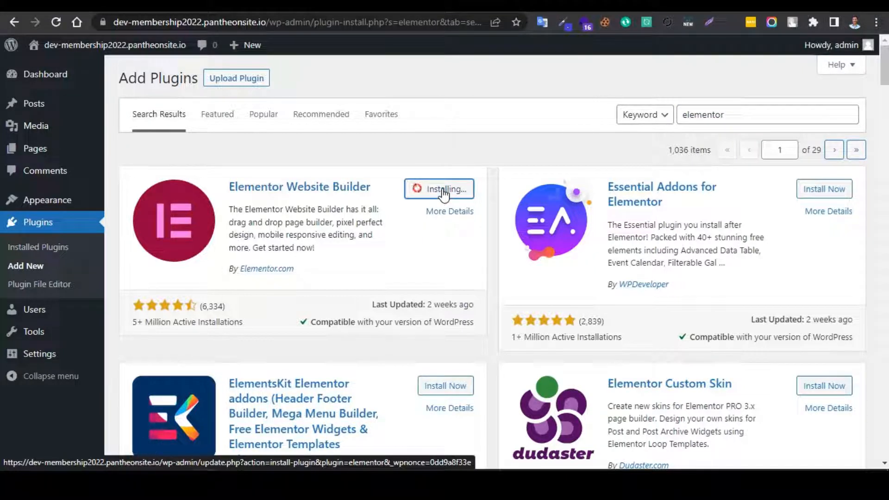
Step: Search the plugin directory for "404 page" and install the plugin "404page – your smart custom 404 error page"
click(723, 117)
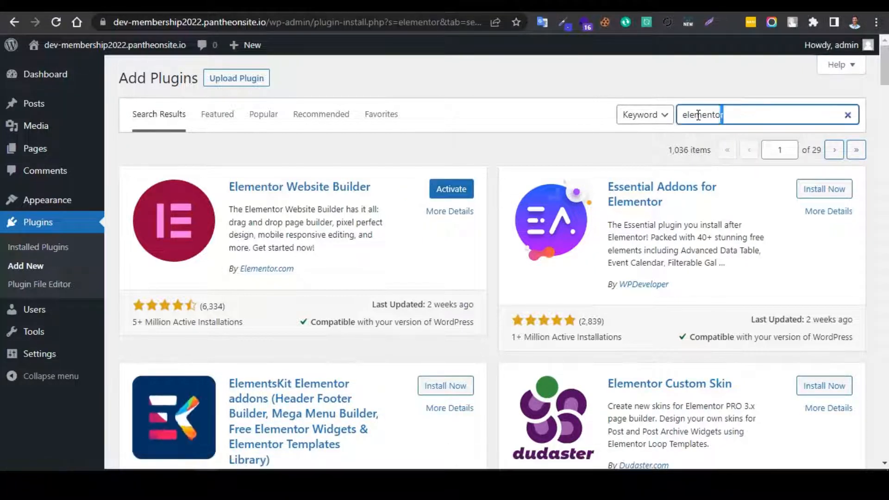
double_click(698, 115)
key(BackSpace)
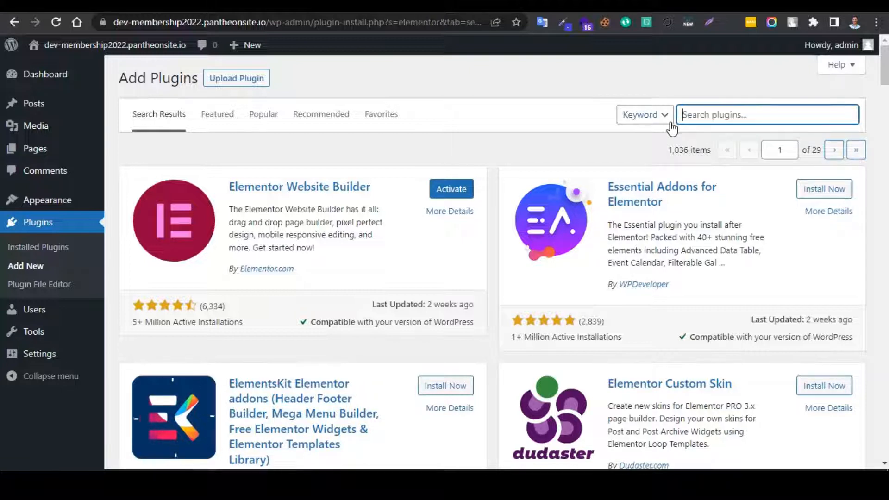
text(404)
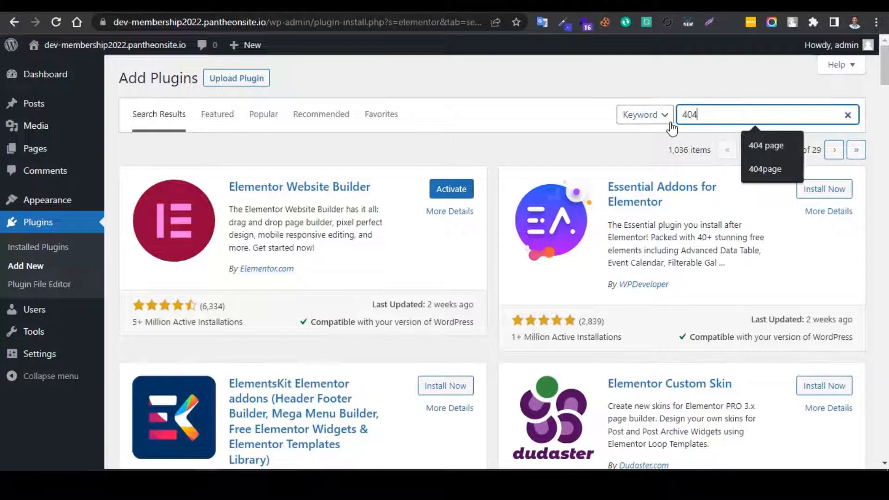
text( page)
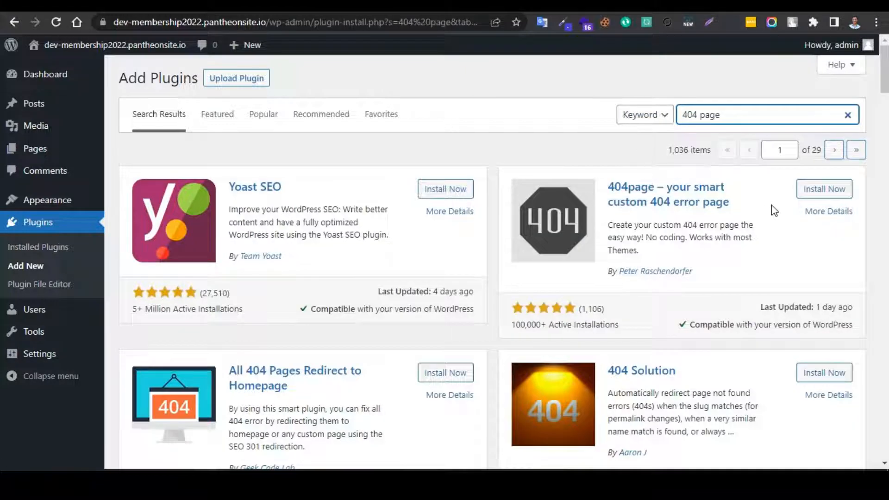
click(831, 193)
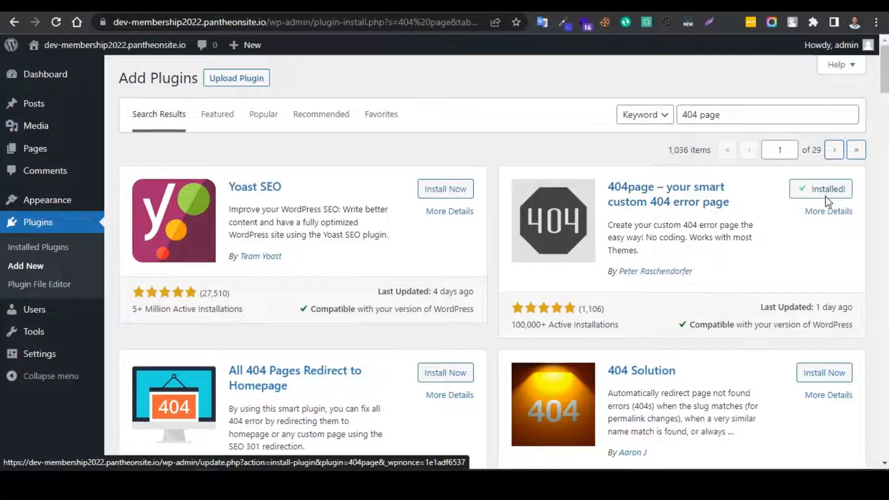
Step: Activate the 404page and Elementor plugins together with a bulk action on the installed plugins
click(59, 253)
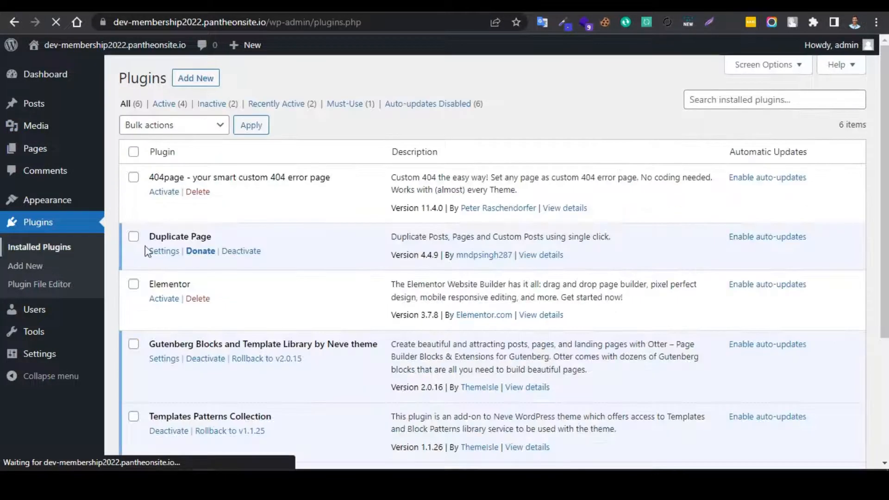
click(135, 179)
click(133, 285)
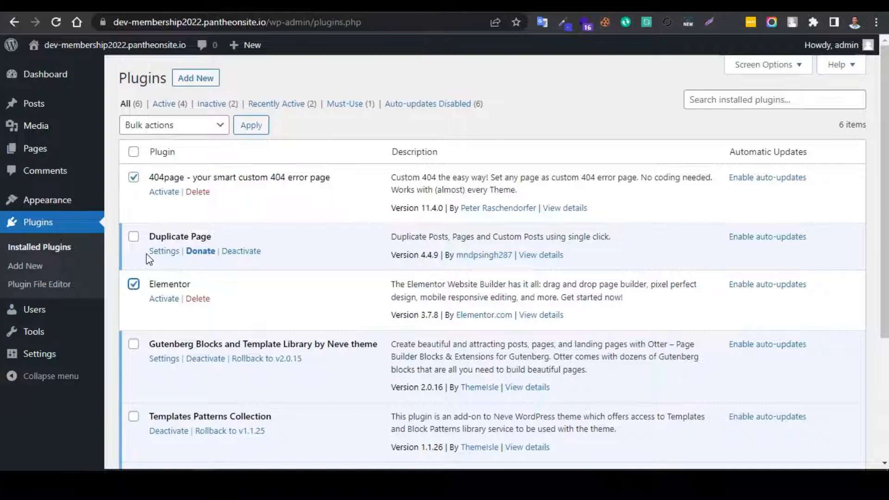
click(165, 129)
click(185, 157)
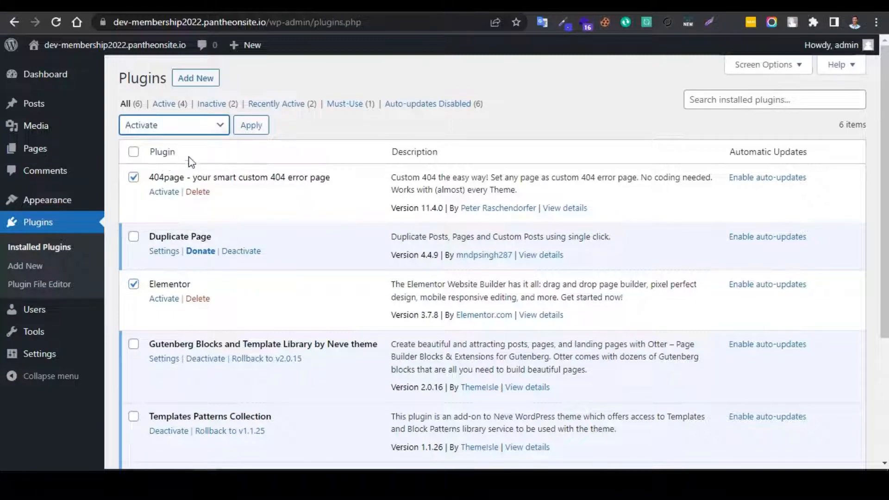
click(263, 131)
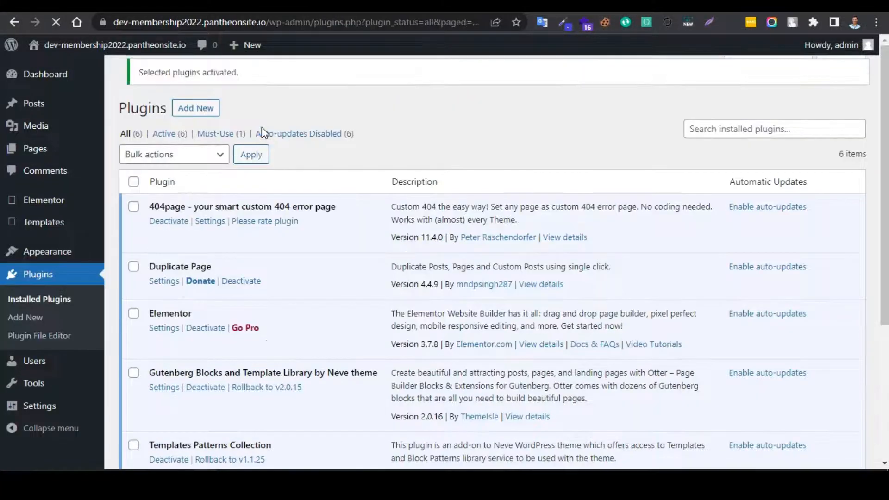
Step: Create a new WordPress page and title it "404 page"
mouse_move(12, 149)
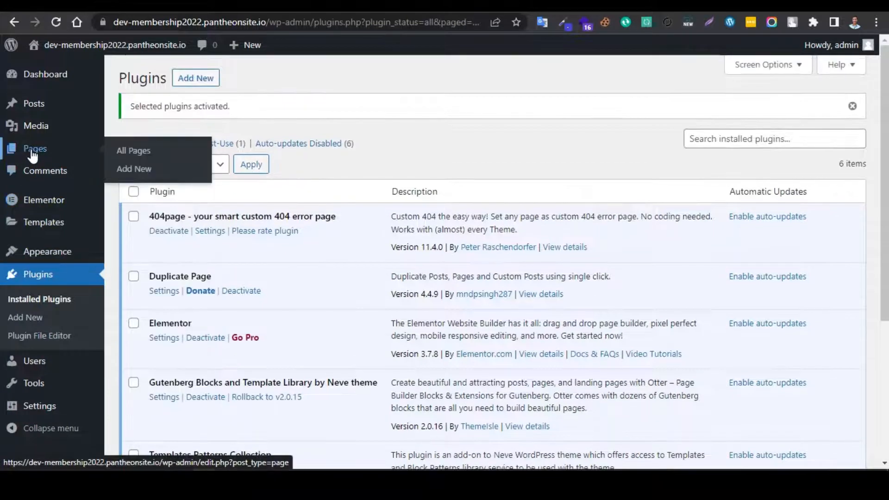
click(146, 154)
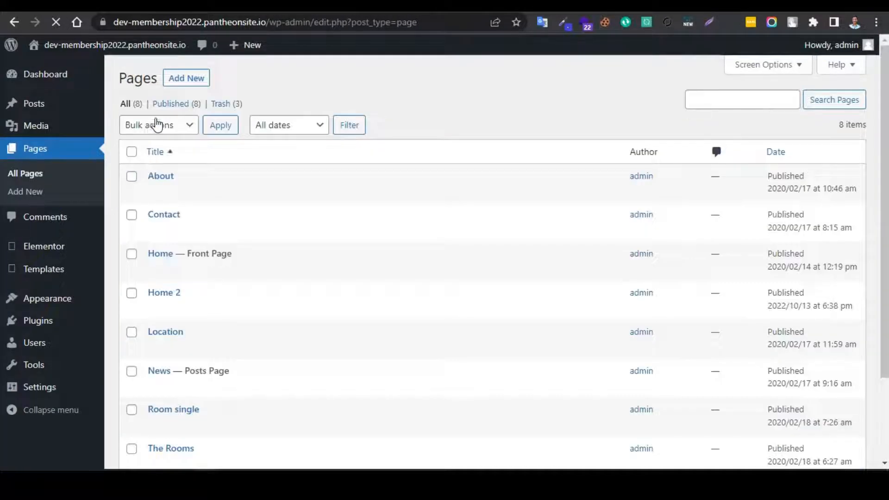
click(180, 84)
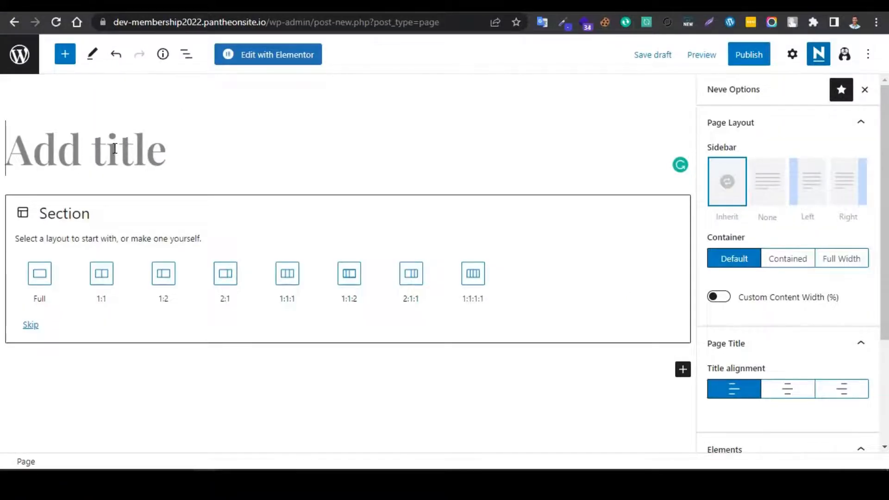
text(404)
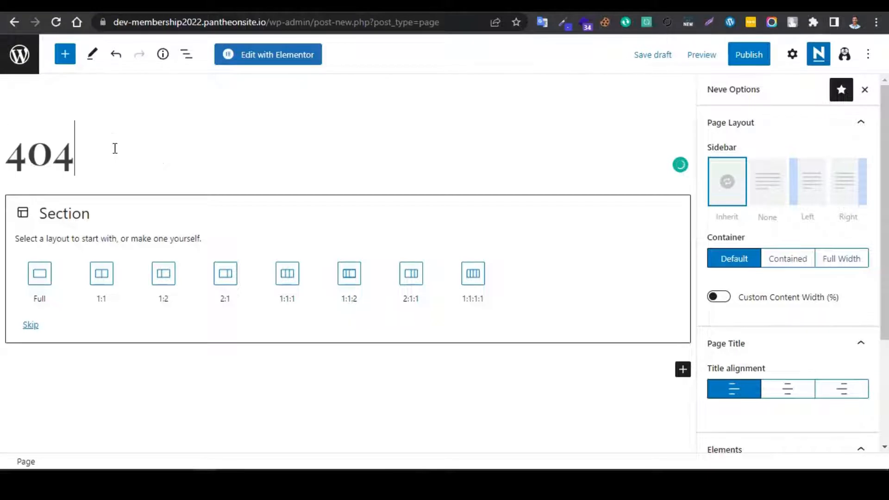
text( page)
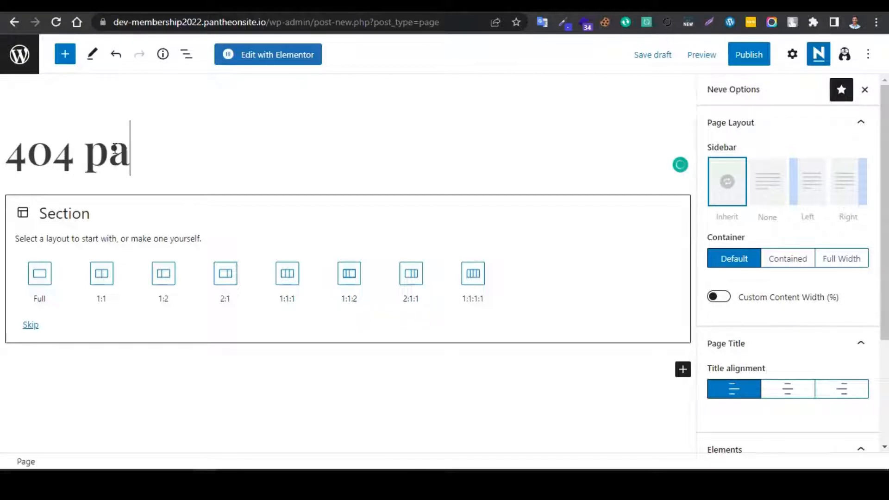
Step: Set the page's sidebar layout to None with Disable Title switched on, and publish the page
click(775, 187)
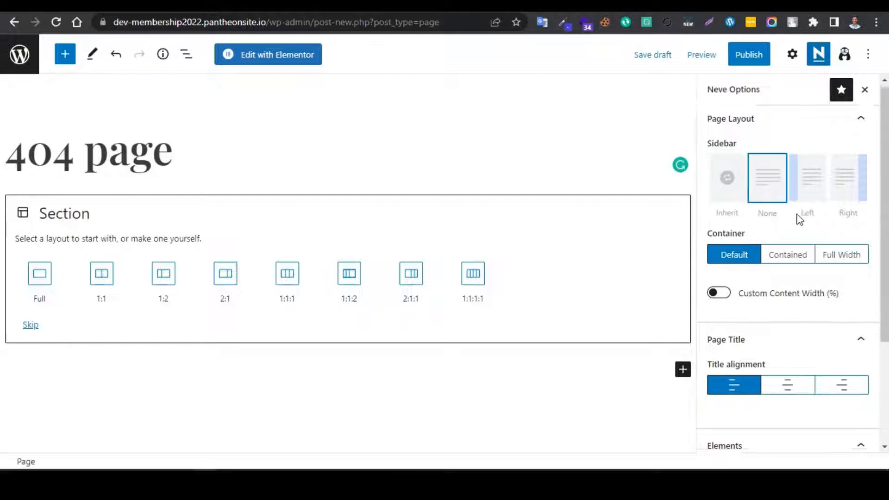
scroll(798, 218, down, 3)
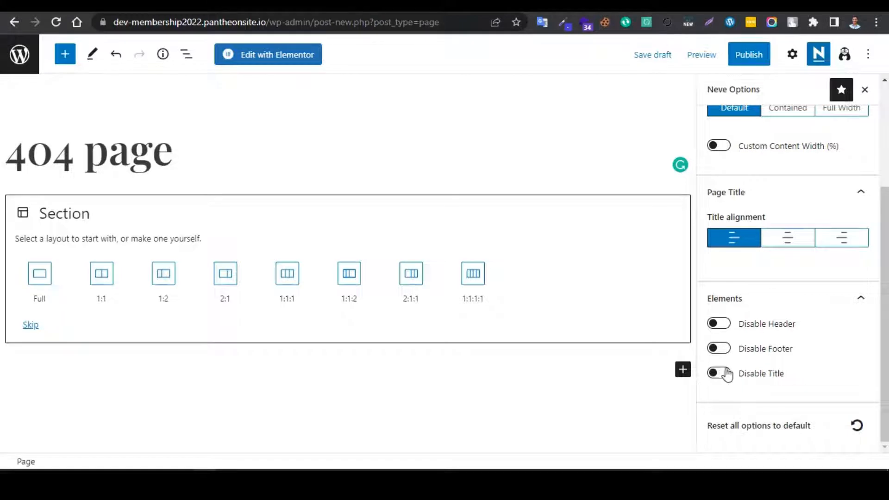
click(718, 374)
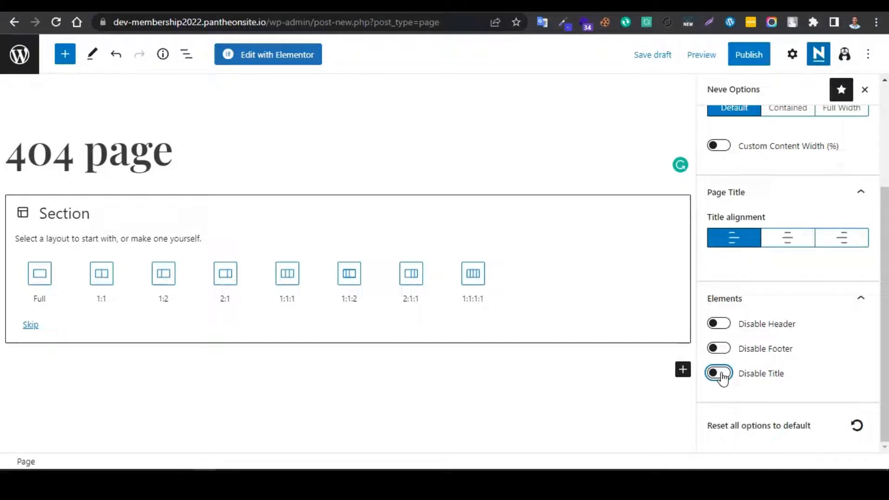
click(748, 57)
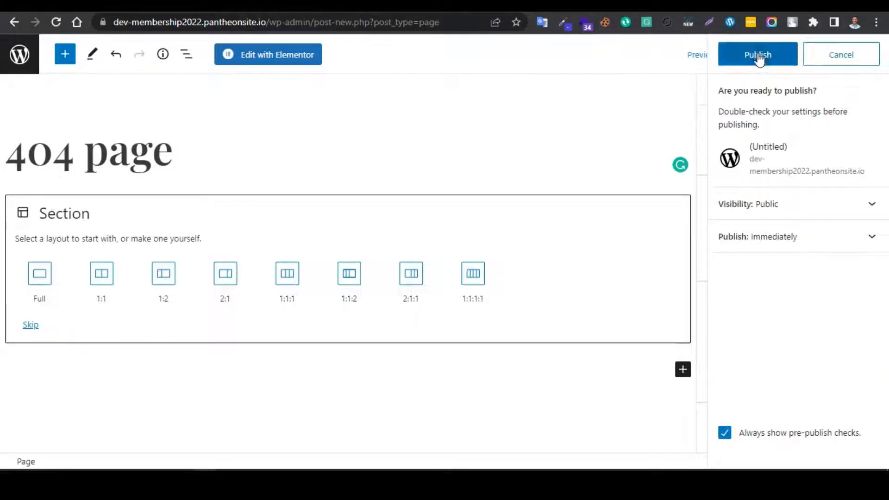
click(759, 58)
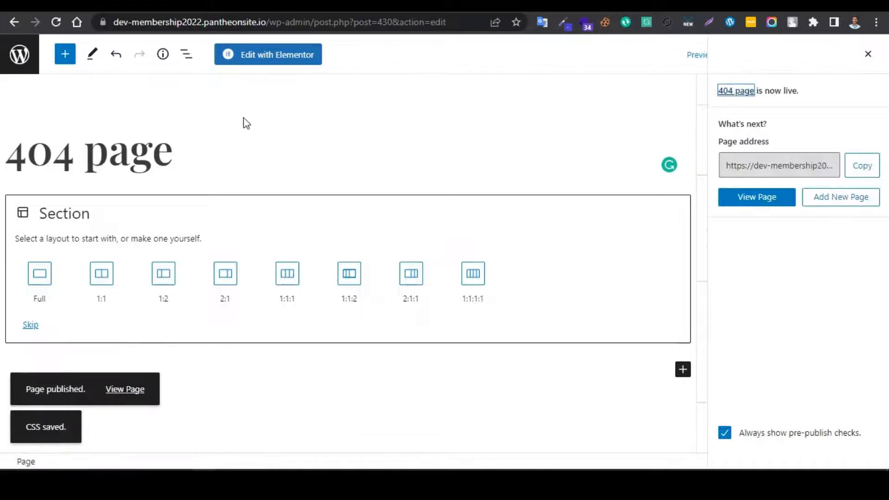
Step: Open the page in the Elementor editor and add a single-column section with its content width set to Full Width
click(276, 60)
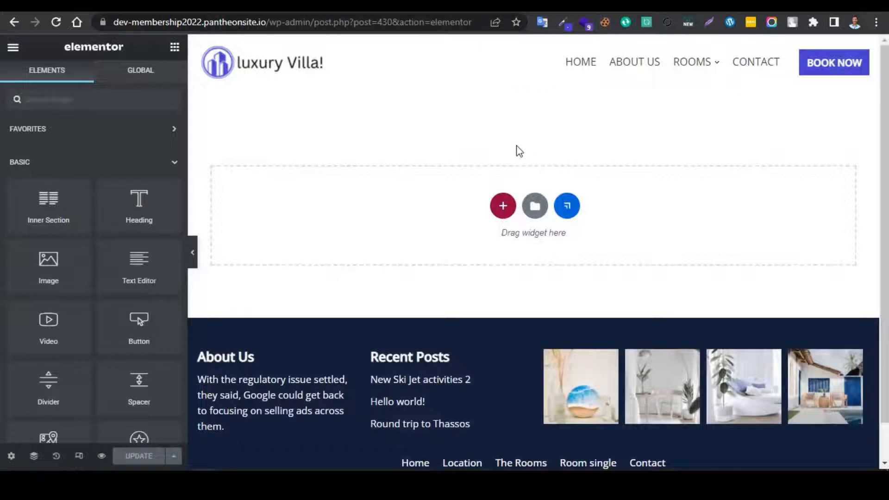
click(503, 207)
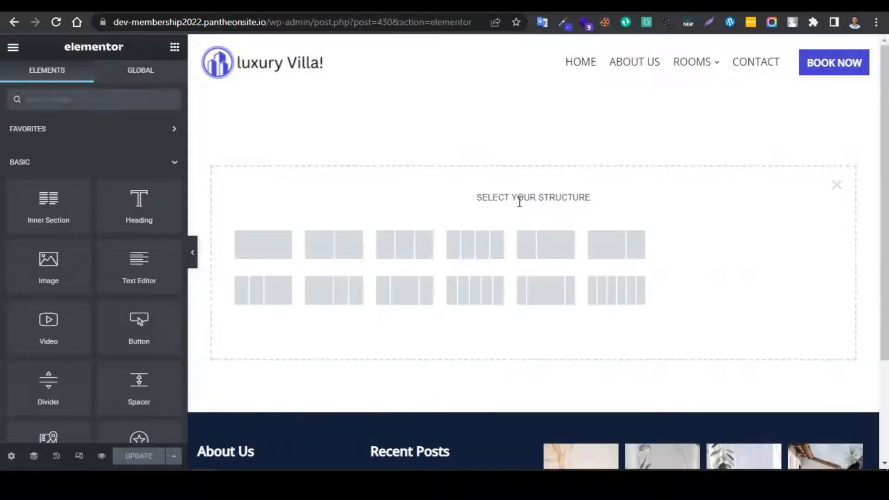
click(274, 242)
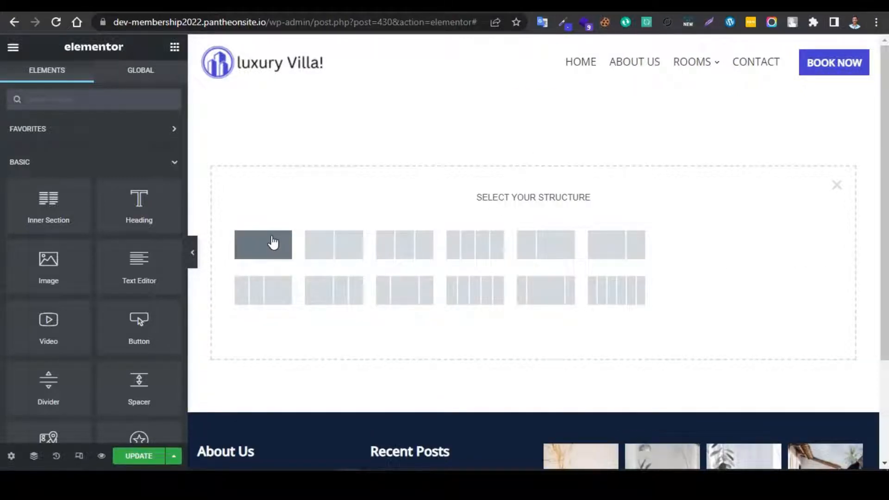
click(274, 242)
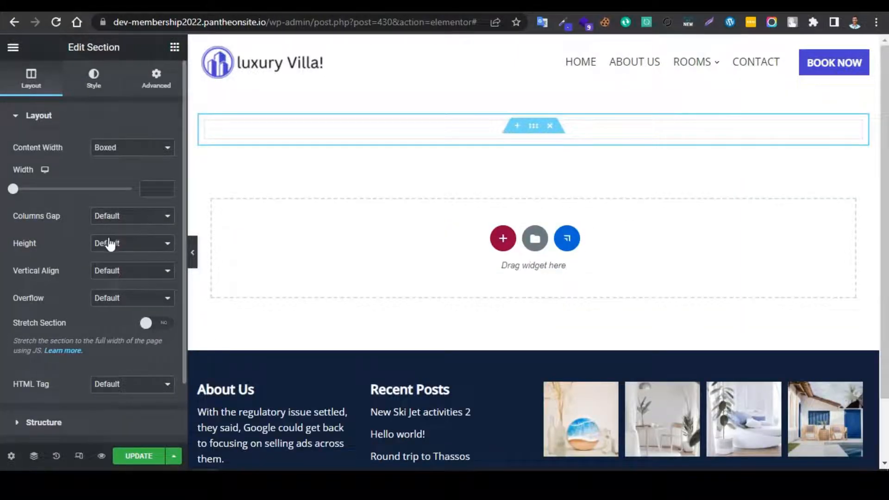
click(108, 149)
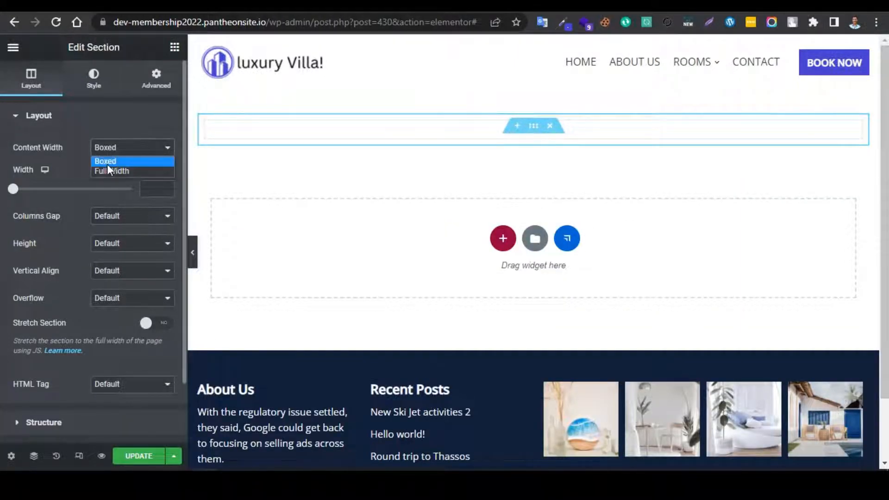
click(109, 170)
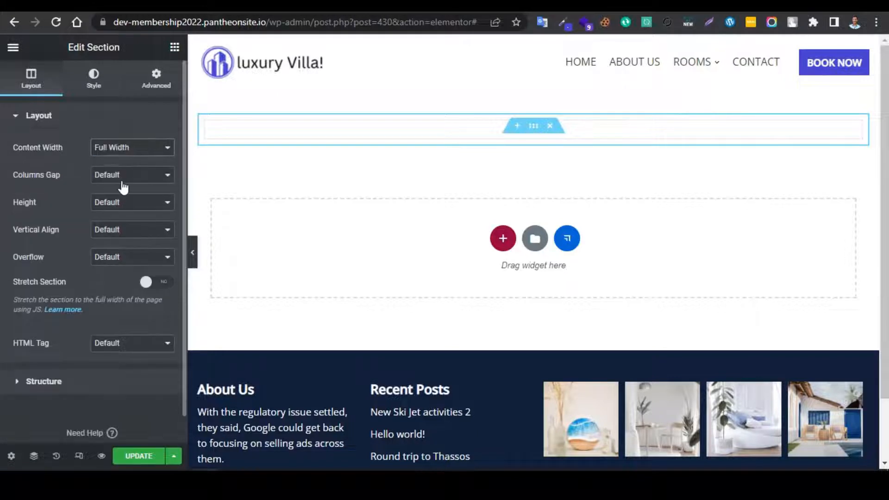
Step: Unlink the section's padding values and set the top padding to 50 px and the bottom padding to 100 px
click(163, 86)
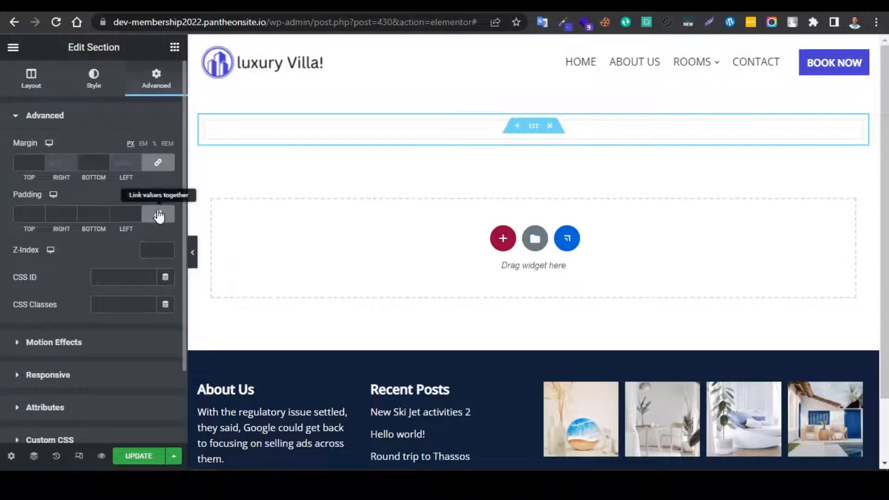
click(159, 214)
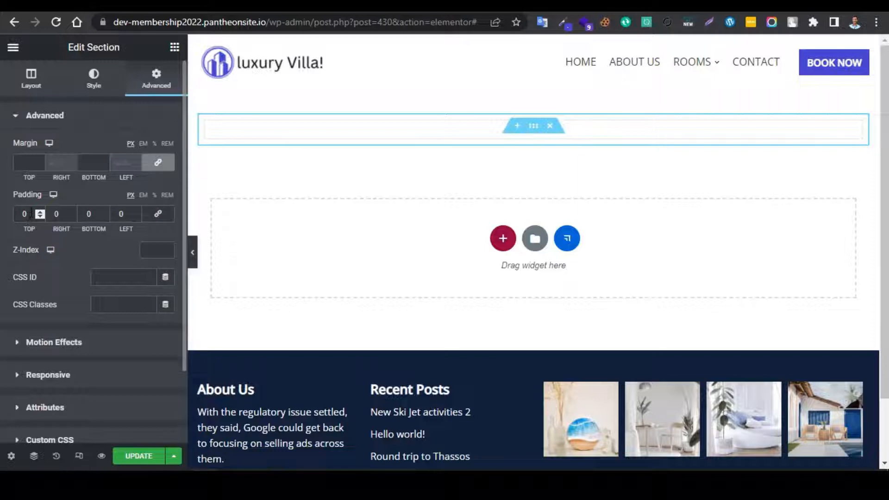
text(50)
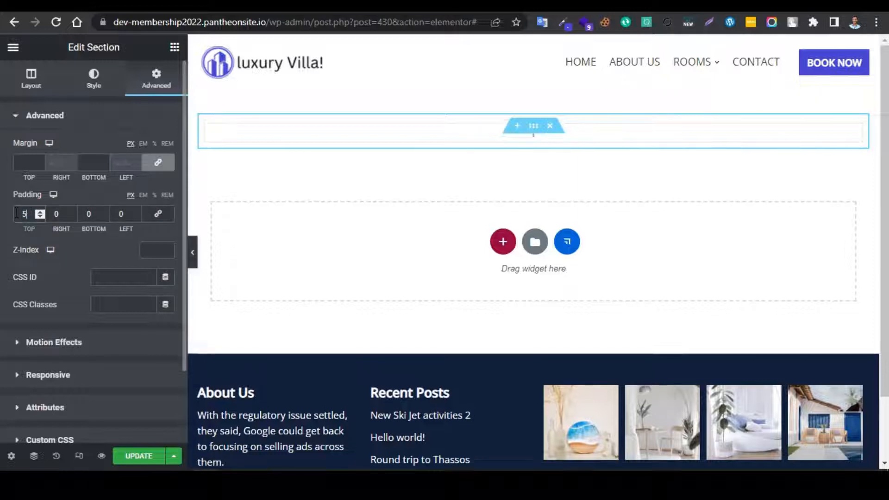
double_click(80, 207)
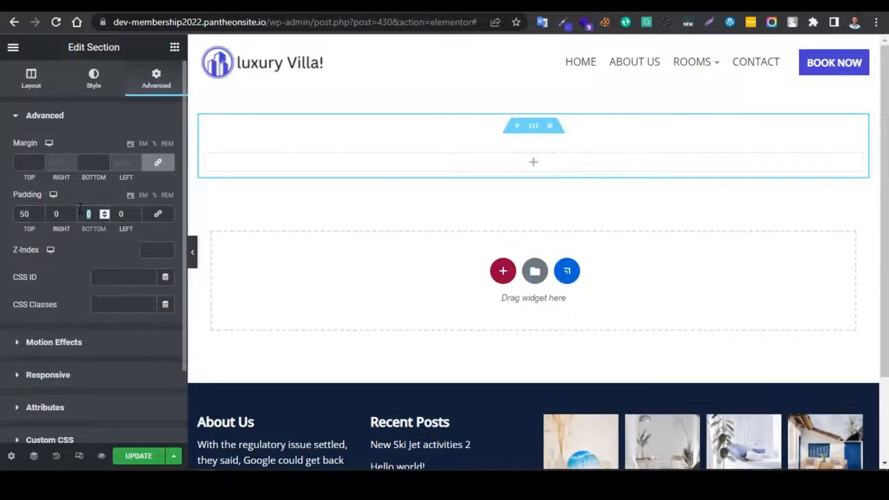
text(100)
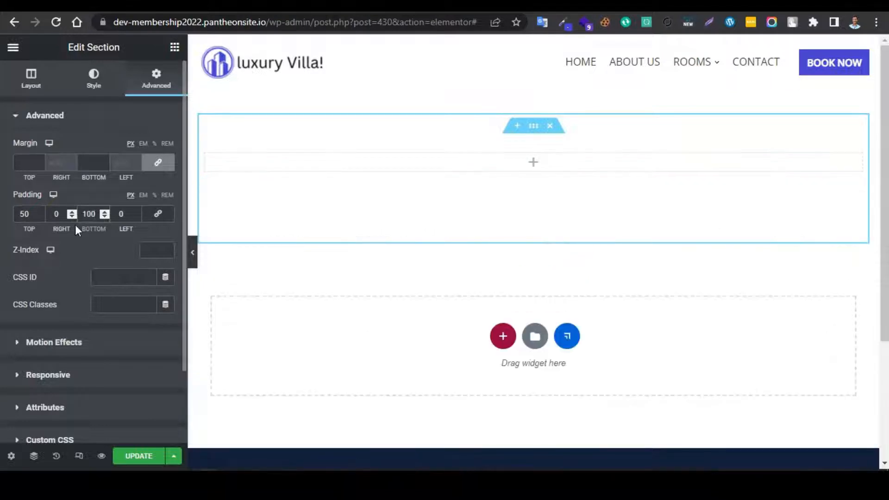
Step: Add an Image widget to the section, upload "Untitled design (65).png" from Downloads into it, and set the image size to Medium - 300 x 300
click(175, 47)
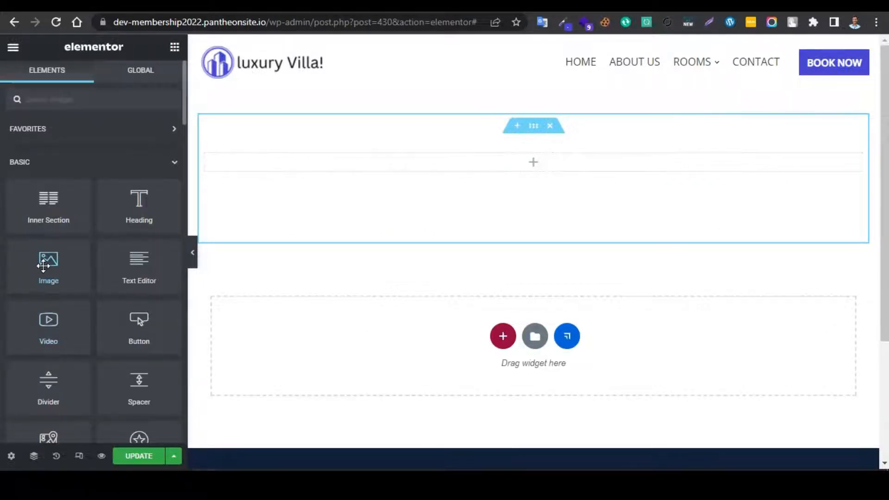
drag(47, 265, 467, 167)
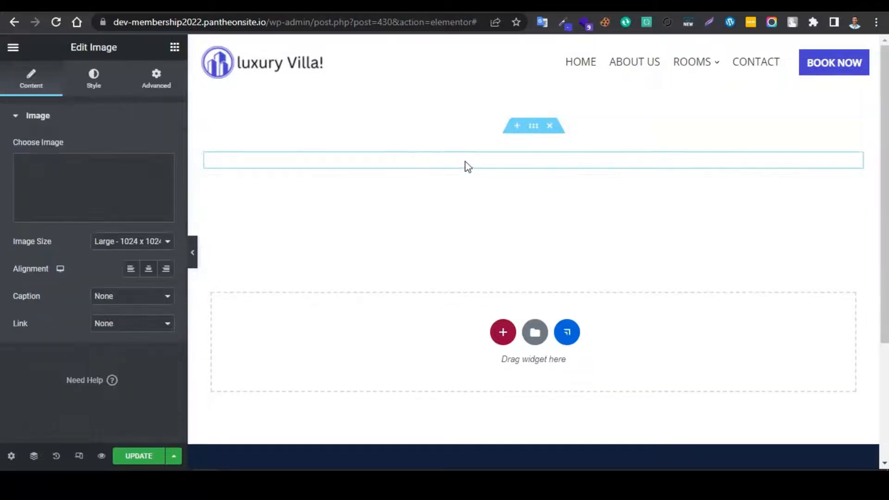
click(113, 182)
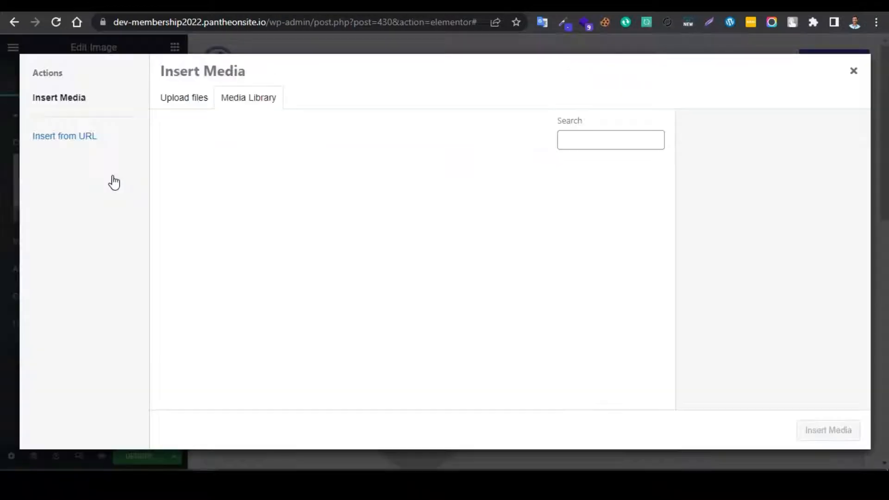
click(186, 108)
click(507, 268)
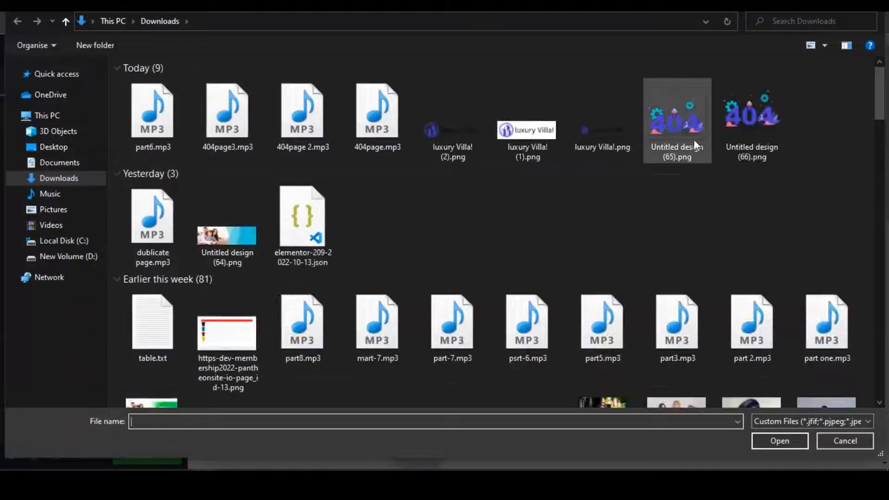
click(690, 148)
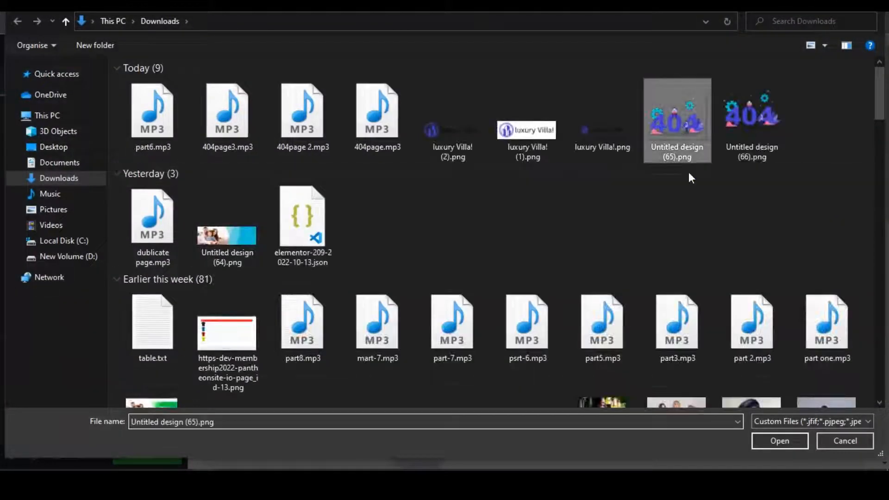
click(776, 440)
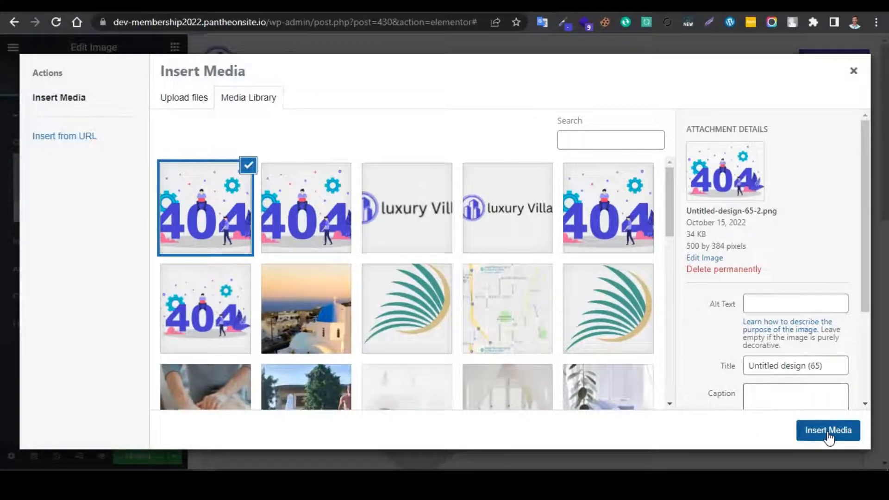
click(828, 431)
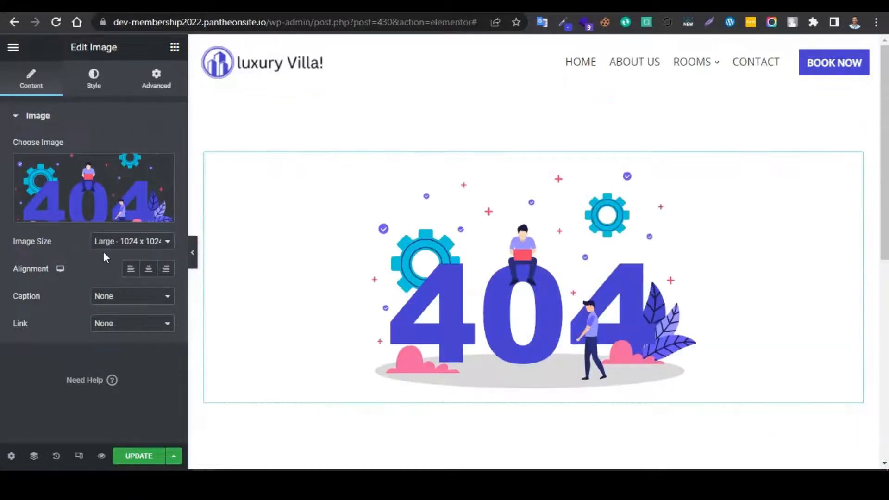
click(115, 241)
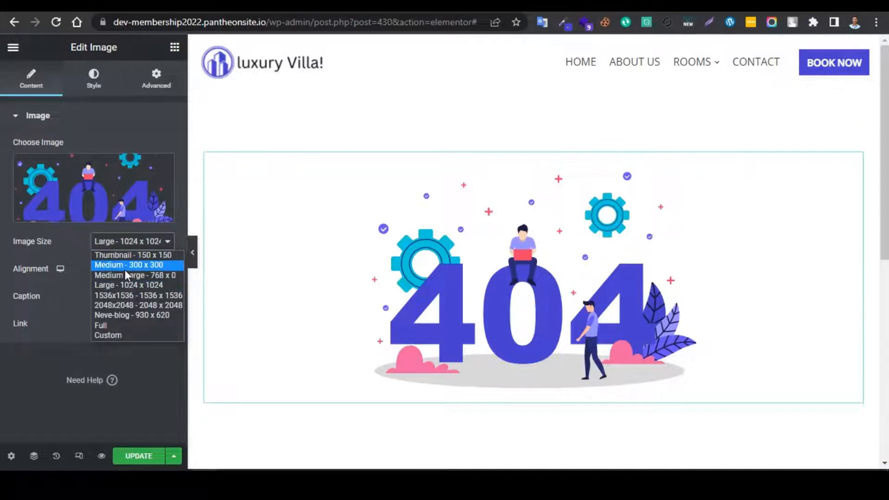
click(138, 265)
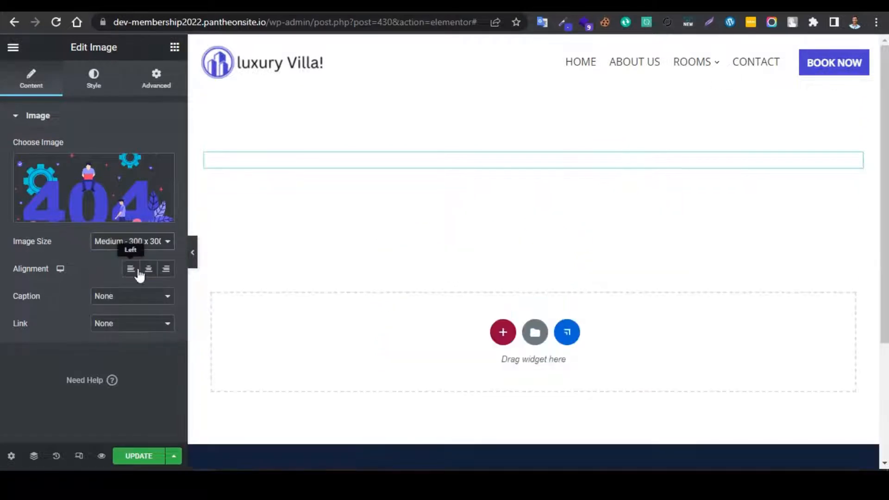
Step: Add a Heading widget below the 404 image with the title "Page not found" and center-align it
click(175, 48)
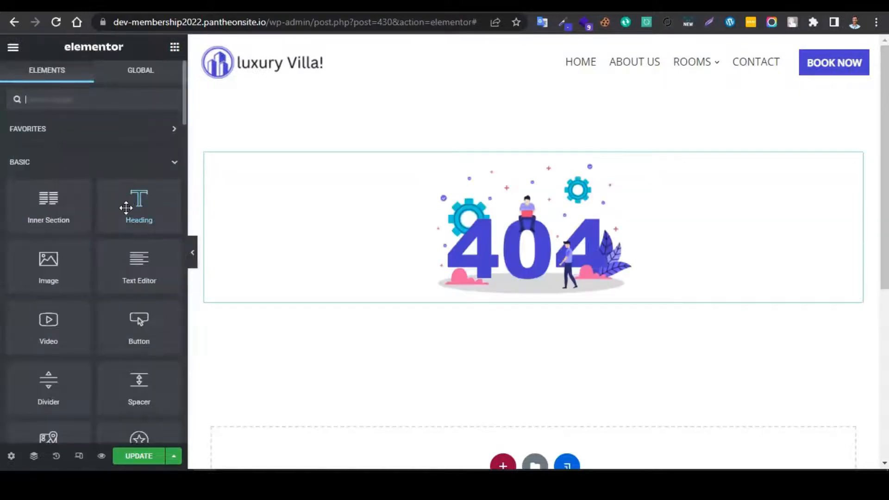
drag(135, 205, 459, 295)
drag(123, 163, 2, 178)
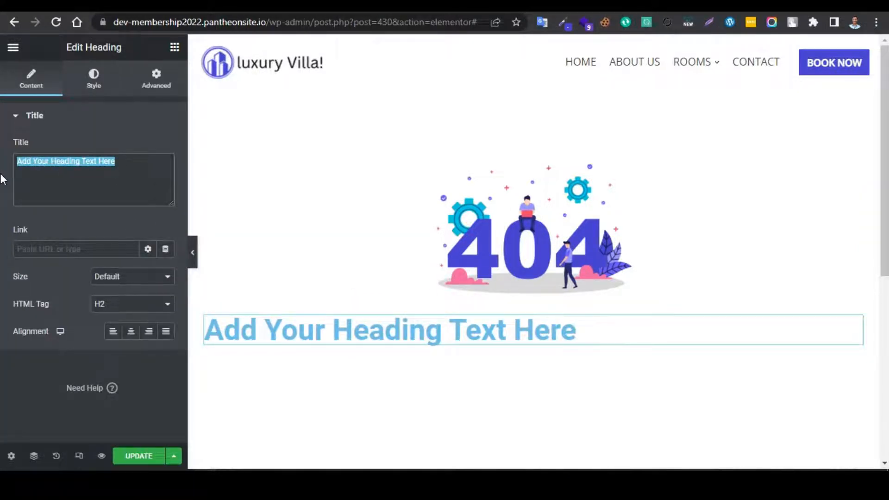
key(BackSpace)
text(Page n)
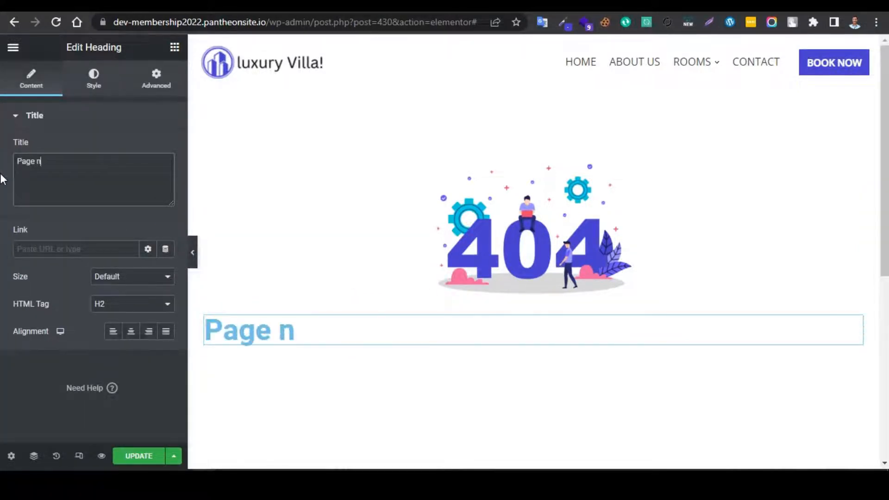
text(ot found)
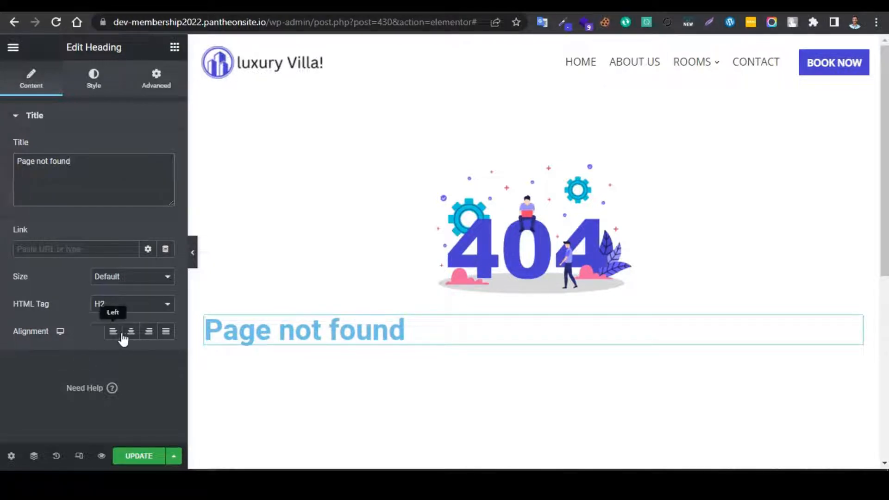
click(133, 335)
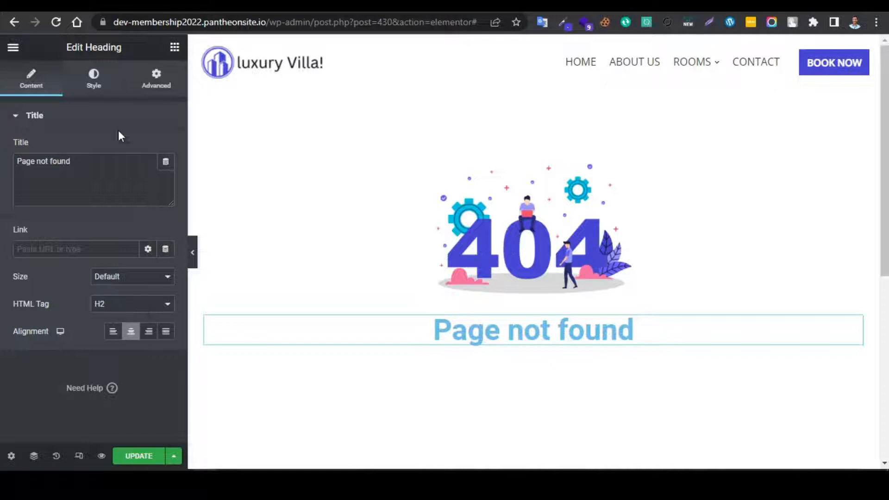
Step: Set the heading's text color to #4544CC by sampling the purple-blue from the 404 image
click(94, 87)
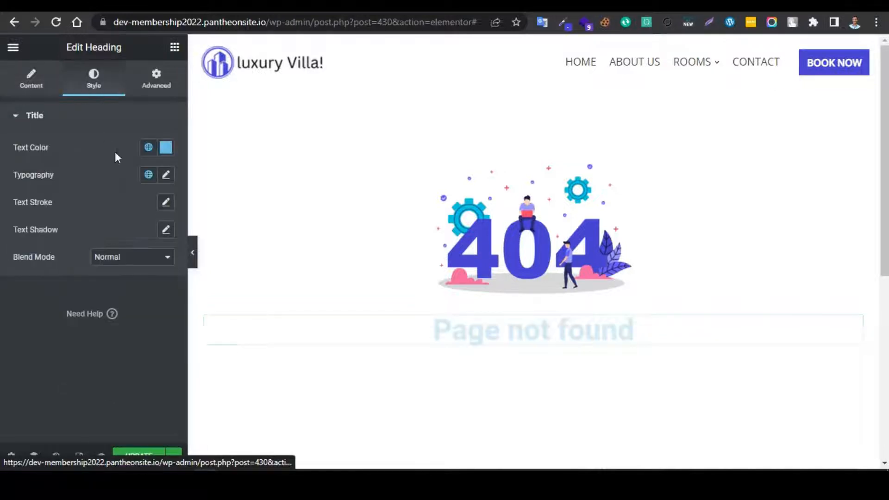
click(166, 149)
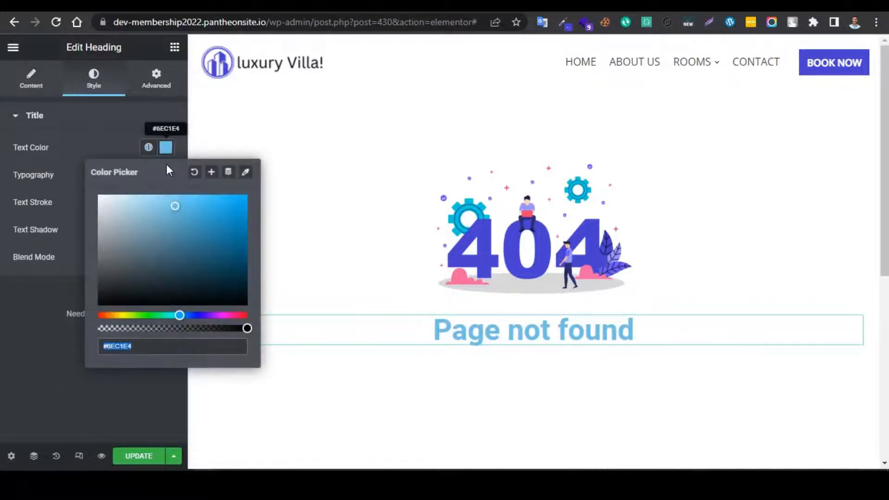
click(246, 173)
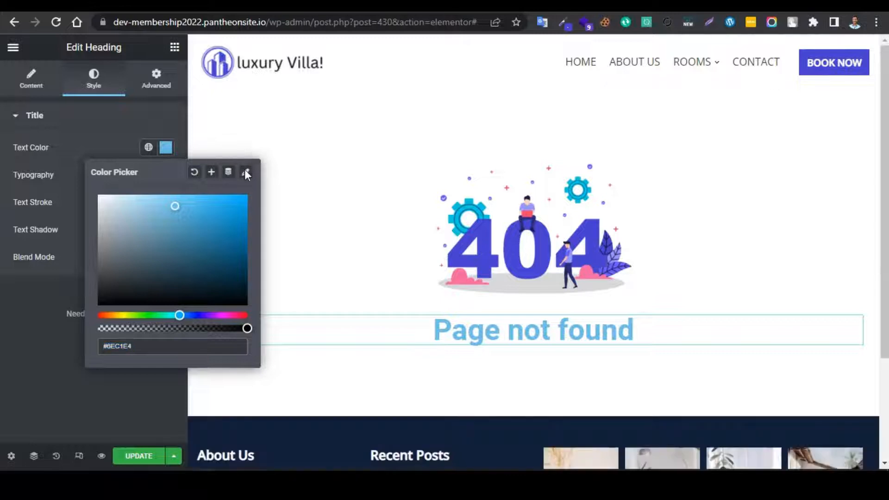
click(487, 231)
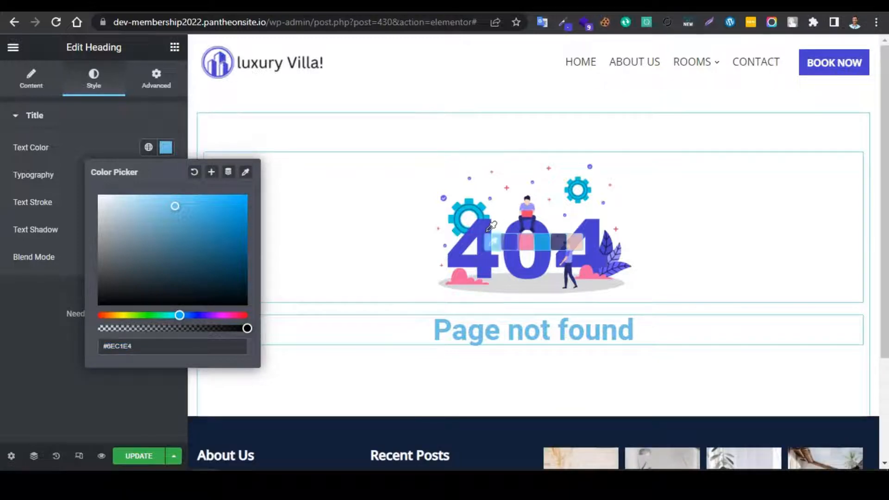
click(508, 248)
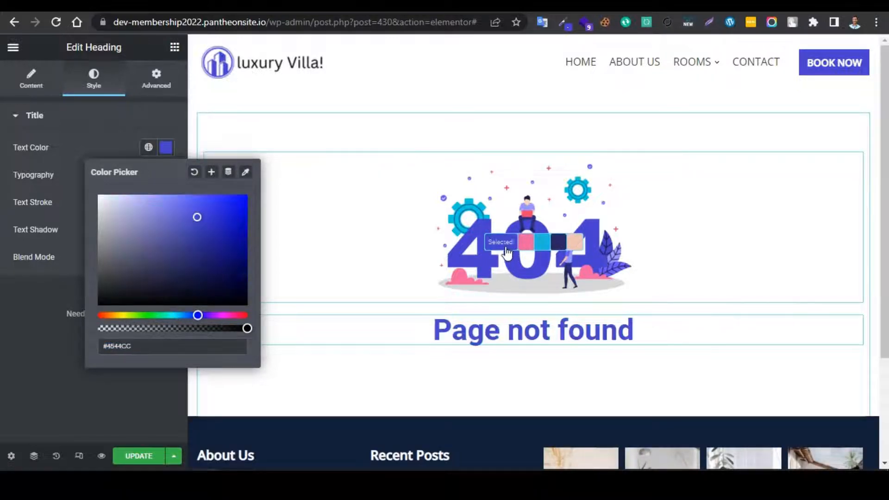
click(131, 147)
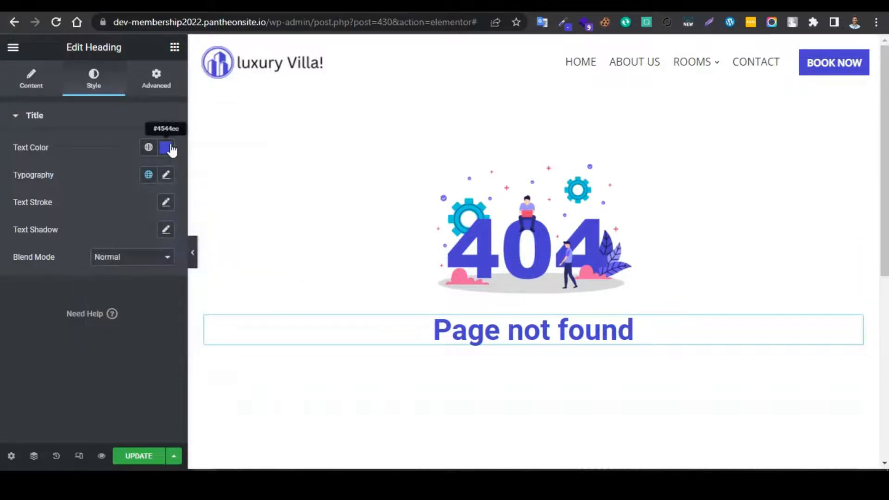
Step: Save the heading's text color as a new global color named "main color"
click(166, 148)
click(211, 172)
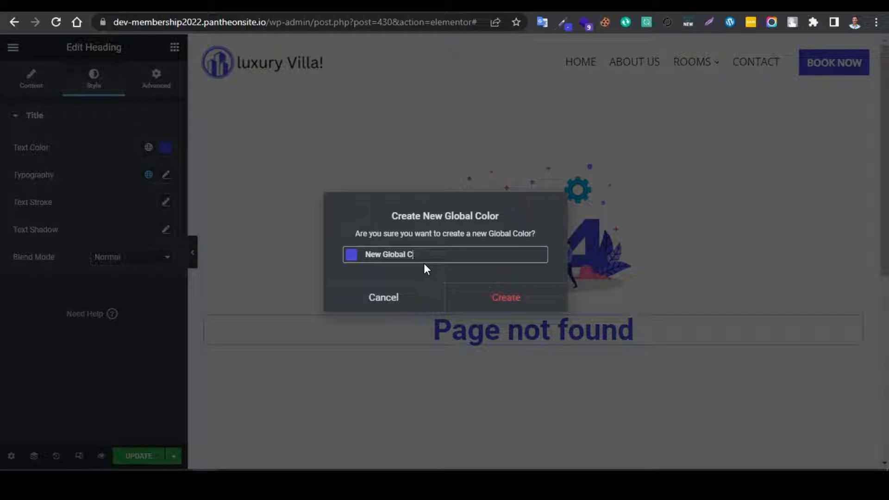
key(BackSpace)
key(BackSpace)
key(BackSpace)
key(BackSpace)
key(BackSpace)
key(BackSpace)
key(BackSpace)
key(BackSpace)
text(main colo)
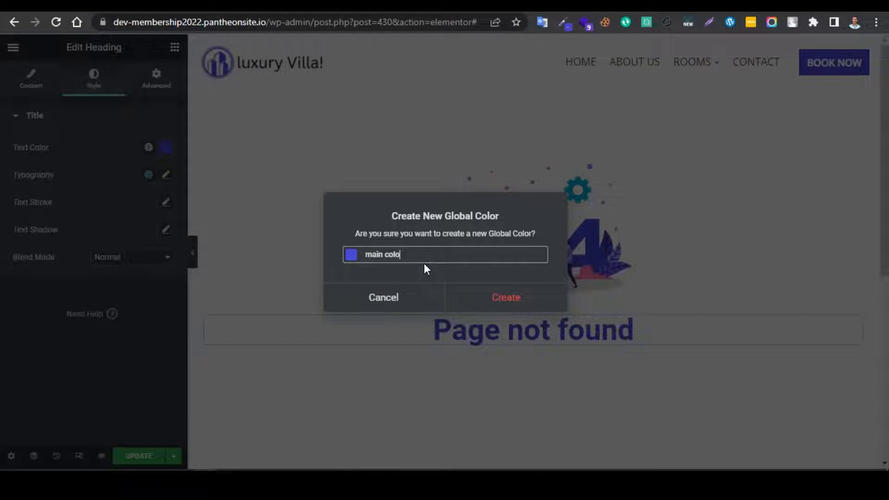
click(507, 300)
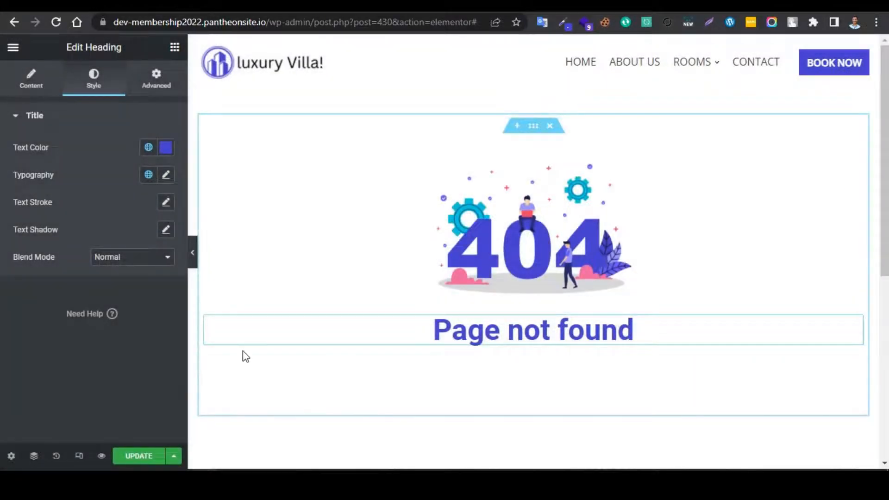
Step: Set the "Page not found" heading's font size to 40 px and its text transform to Capitalize
click(165, 178)
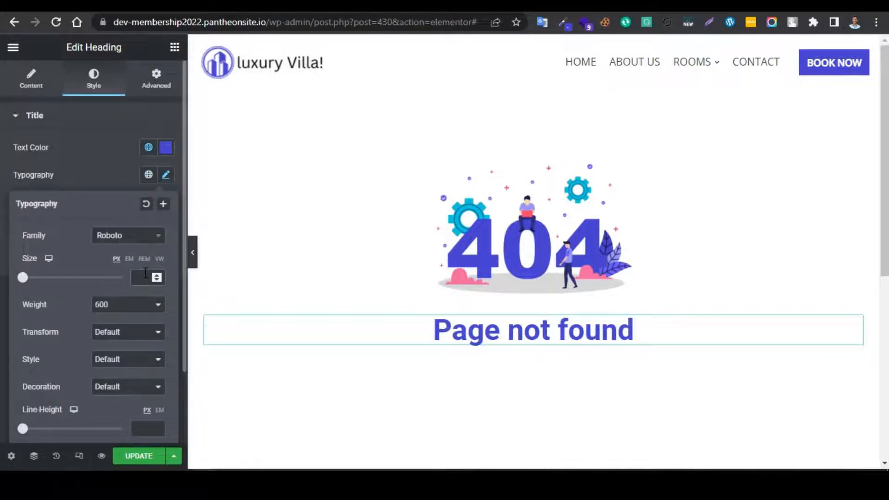
click(145, 277)
text(40)
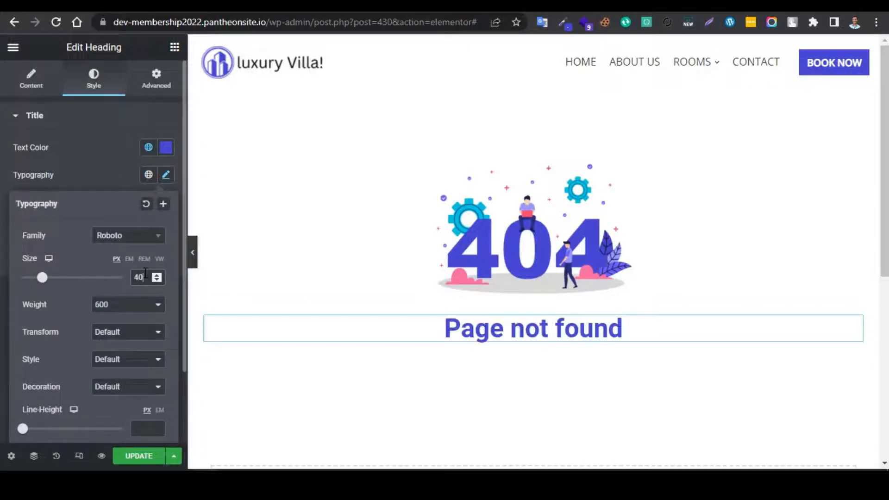
click(112, 334)
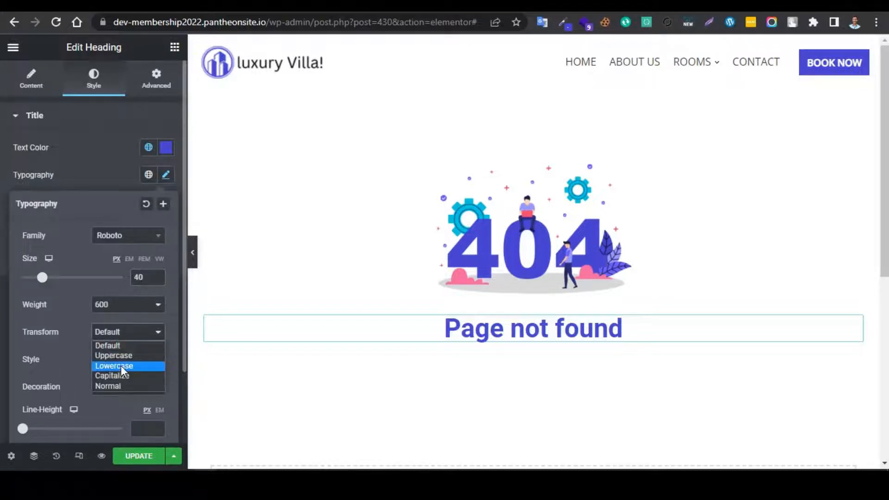
click(111, 376)
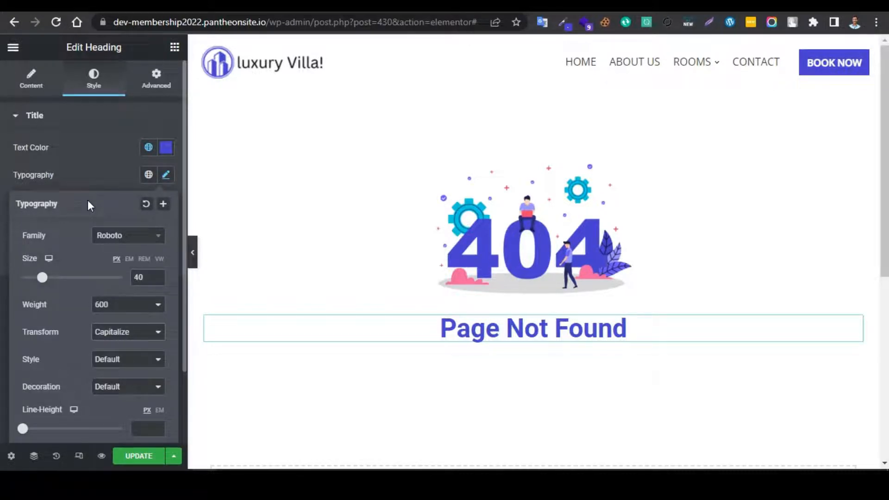
Step: Add a Text Editor widget below the heading reading "sorry, the page you looking for could not be found!"
click(175, 49)
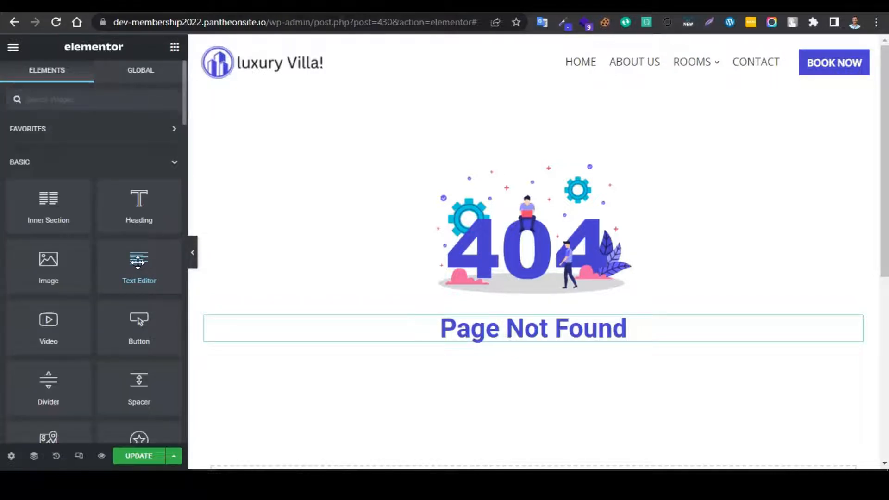
drag(138, 263, 546, 354)
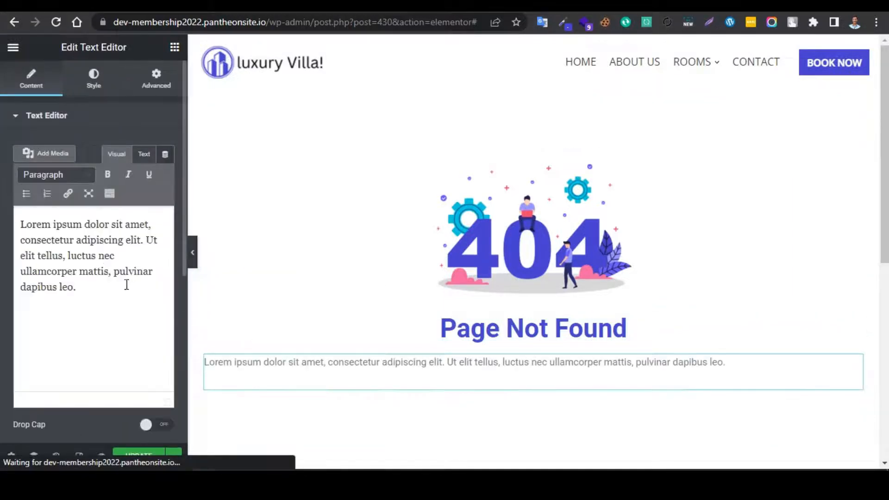
drag(92, 288, 15, 232)
text(sorry)
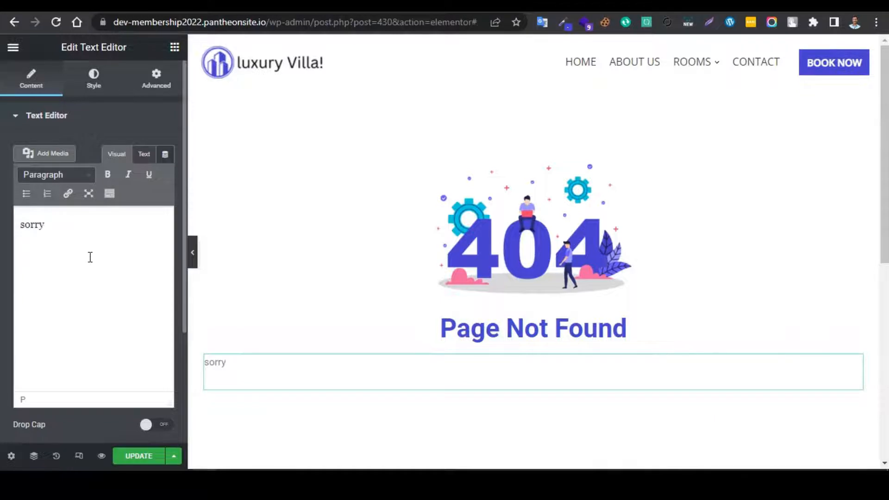
text(, the page you lo)
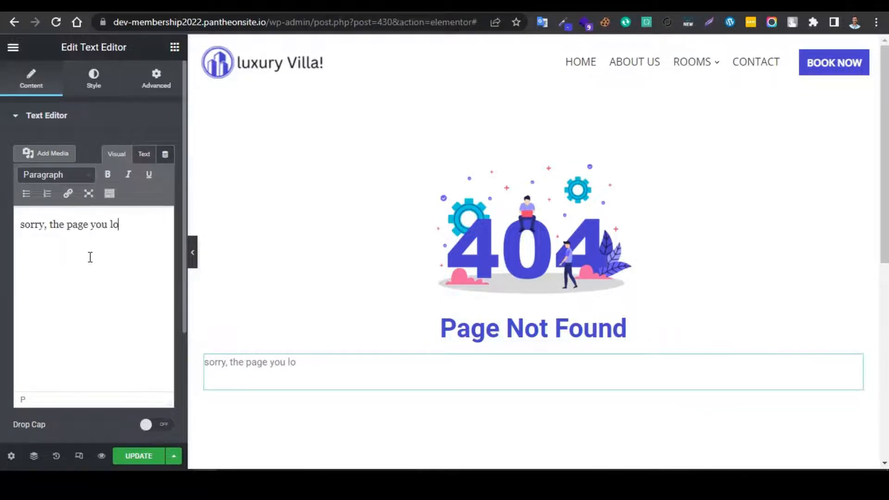
text(oking for could not be found!)
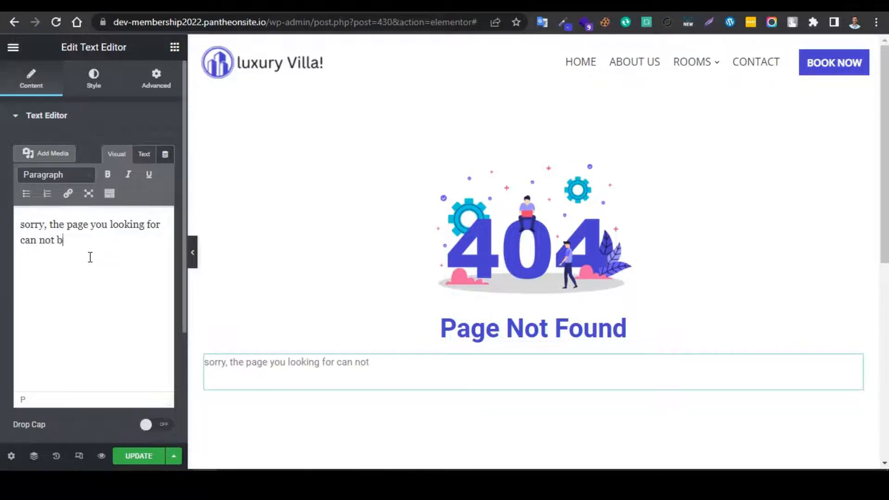
Step: Center-align the apology text and set its color to the global color Neve - Primary Accent
click(94, 91)
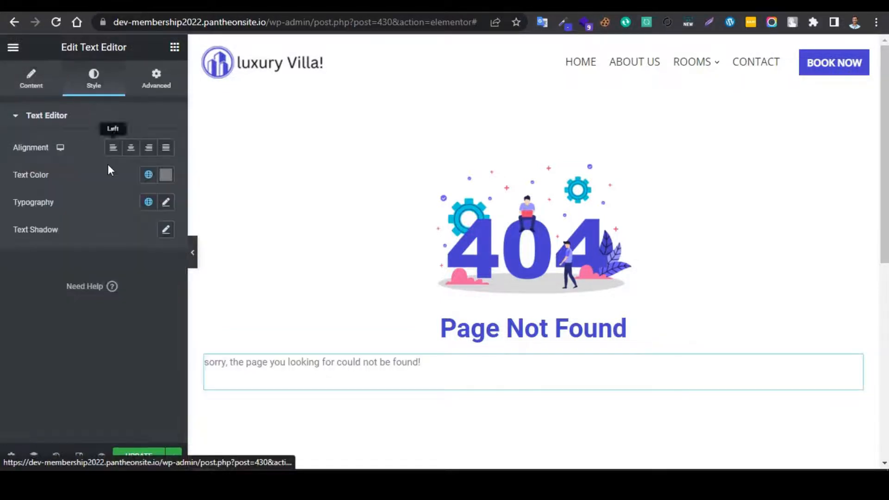
click(131, 149)
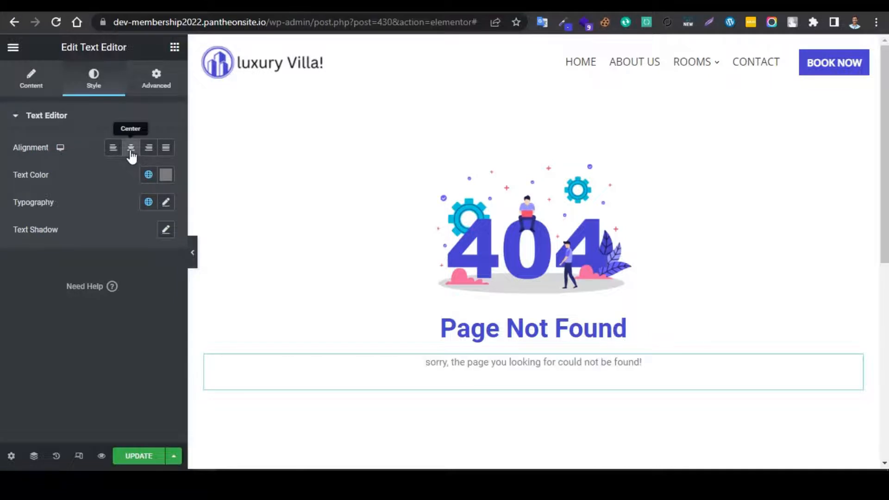
click(148, 176)
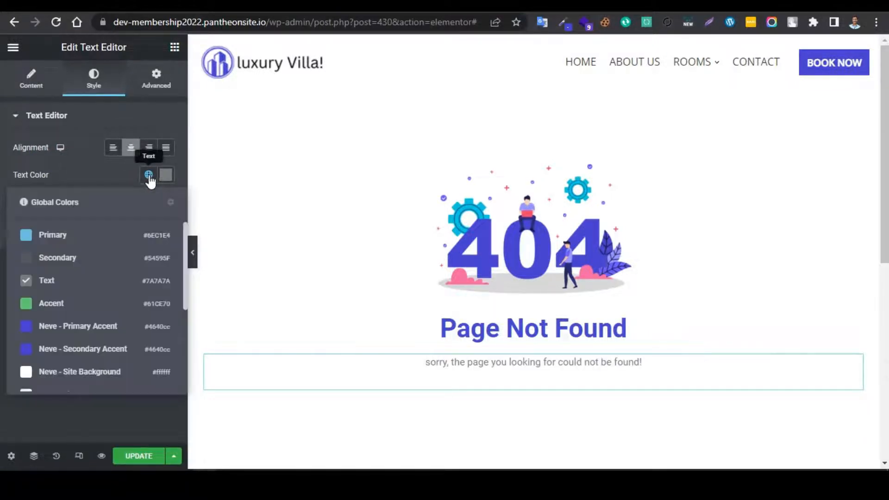
click(88, 330)
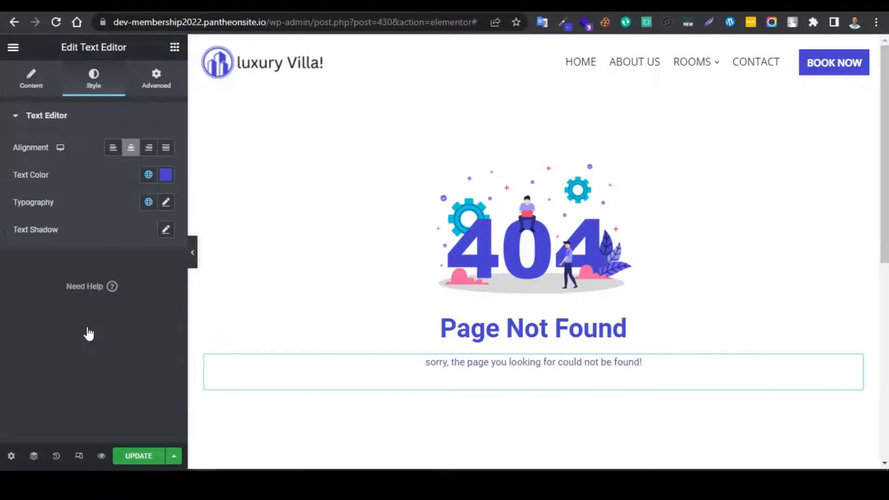
Step: Set the apology text's font size to 16 px and its text transform to Capitalize
click(165, 203)
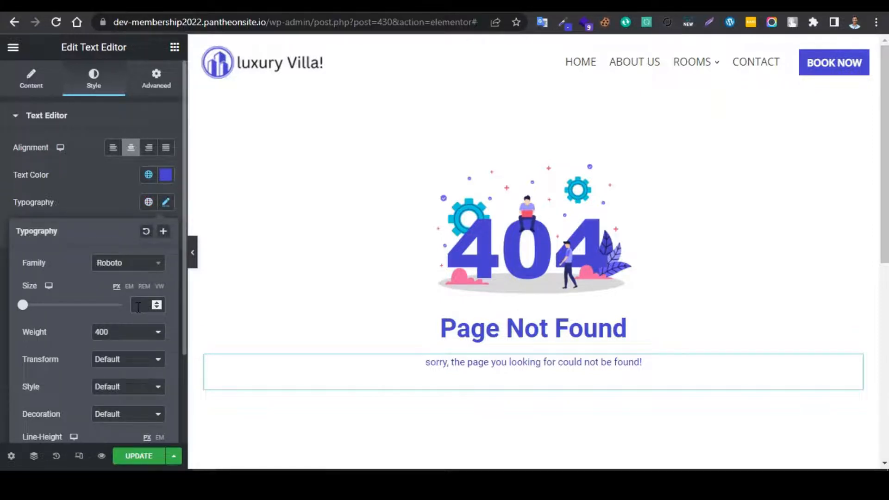
text(16)
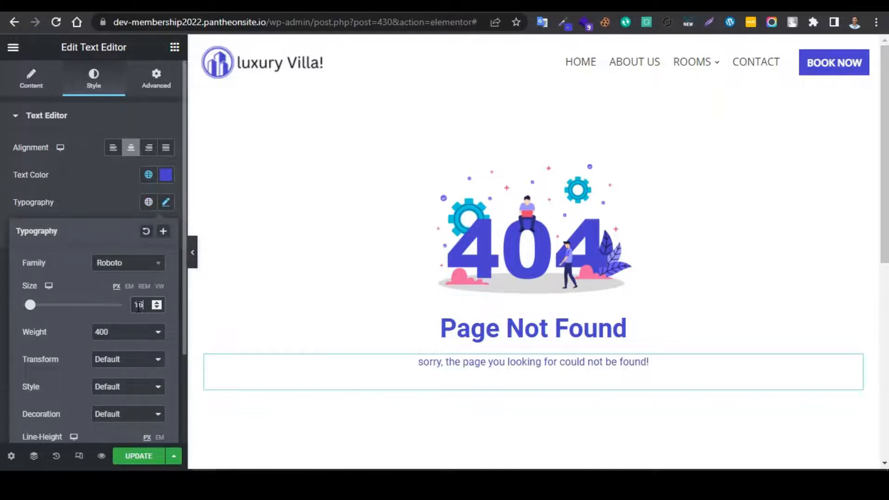
click(128, 361)
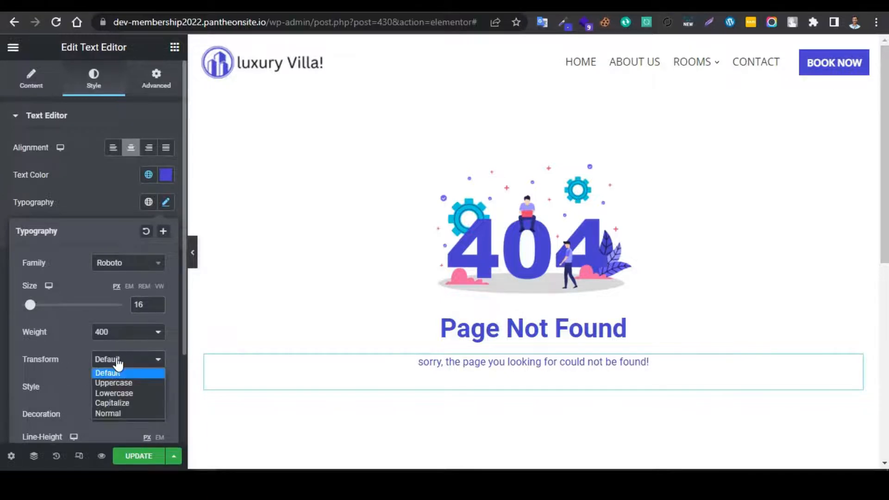
click(121, 403)
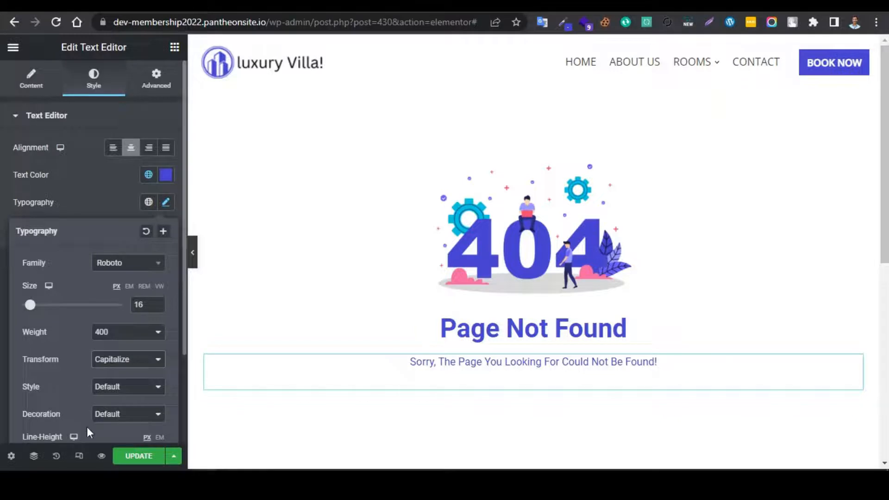
Step: Add a Button widget below the apology text and label it "go to home"
click(175, 48)
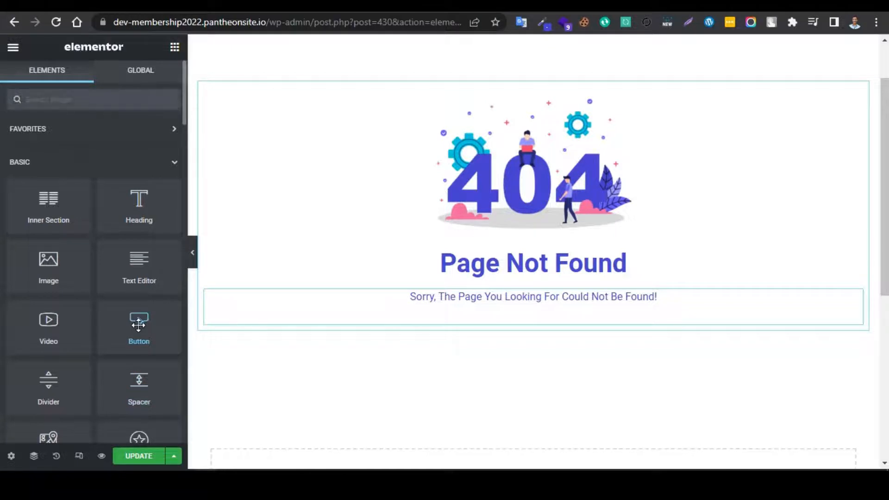
drag(139, 325, 531, 313)
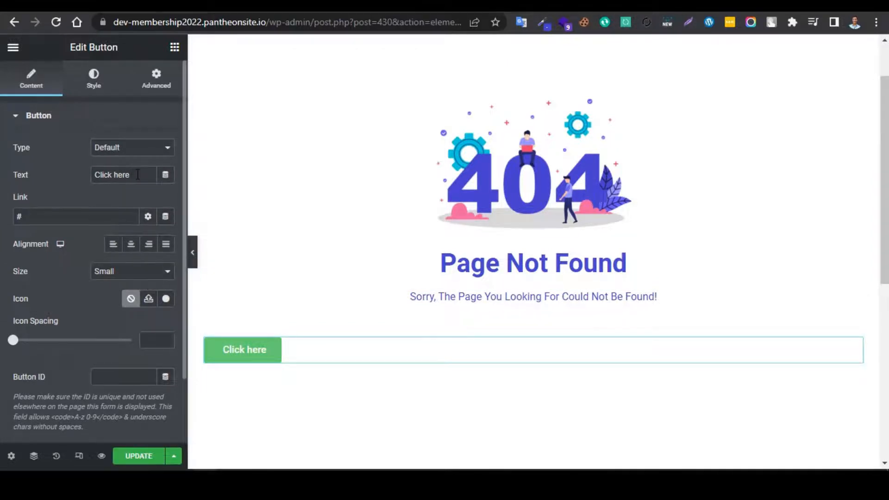
drag(138, 174, 103, 175)
text(go to h)
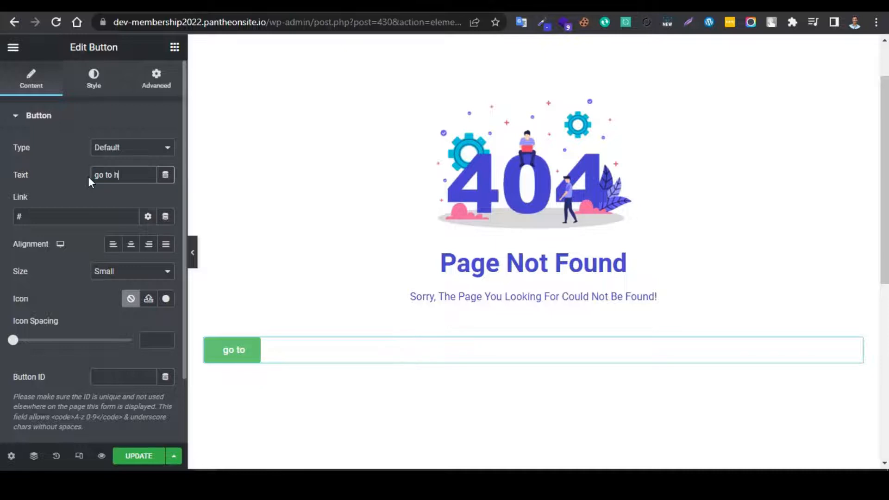
text(ome)
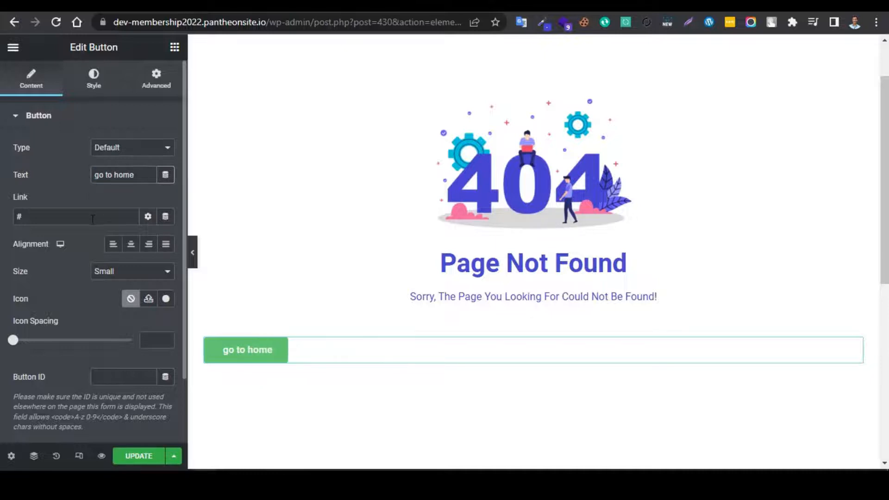
click(130, 247)
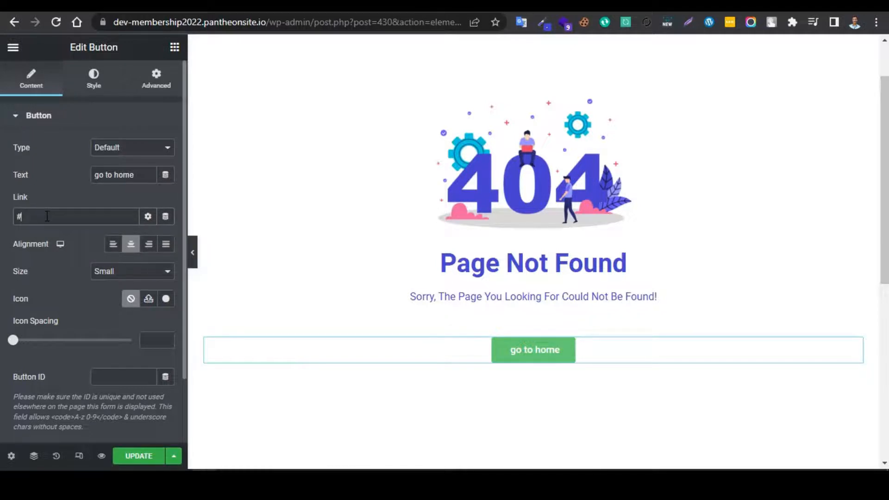
key(BackSpace)
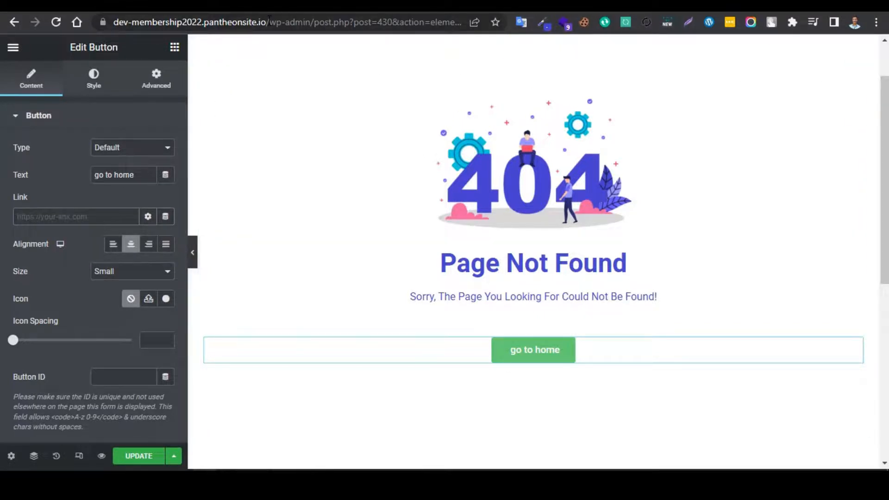
drag(265, 21, 112, 27)
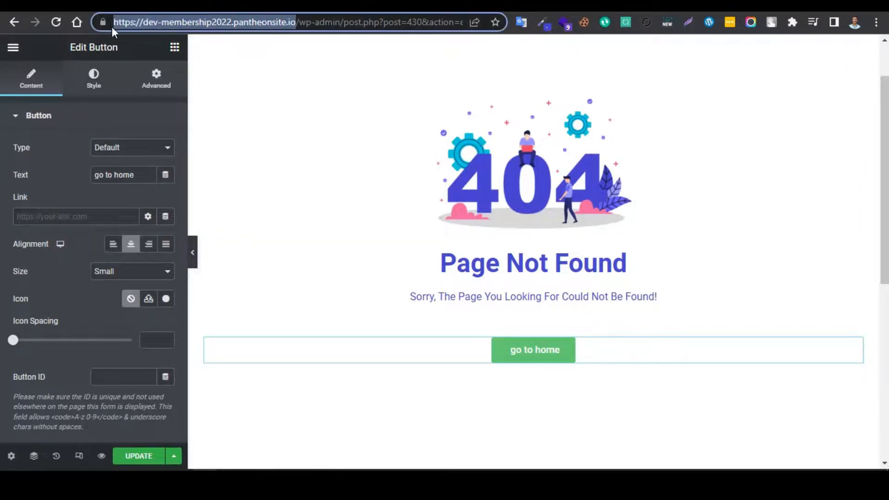
click(91, 217)
key(ctrl+v)
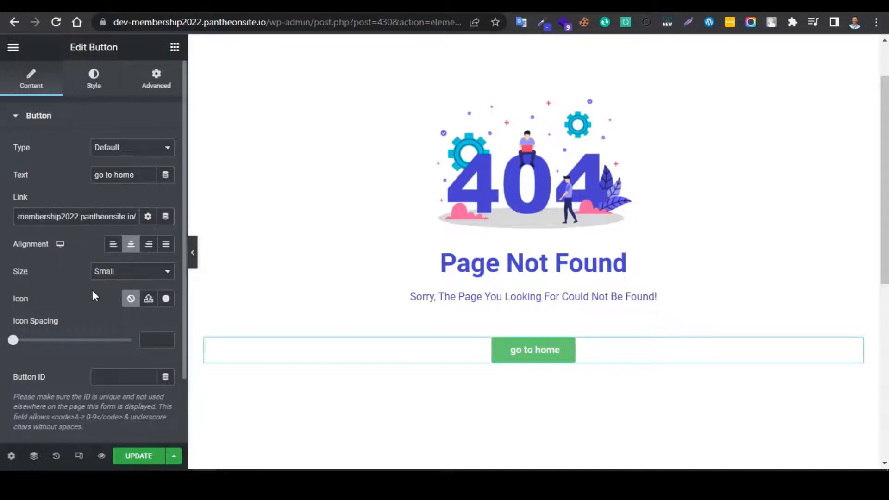
Step: Set the button's text color to the global Neve - Primary Accent and make its background color transparent
click(93, 83)
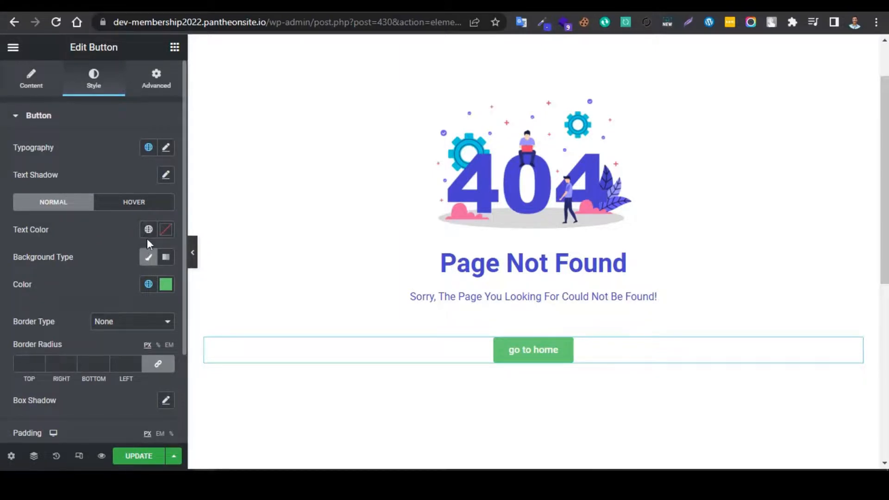
click(148, 230)
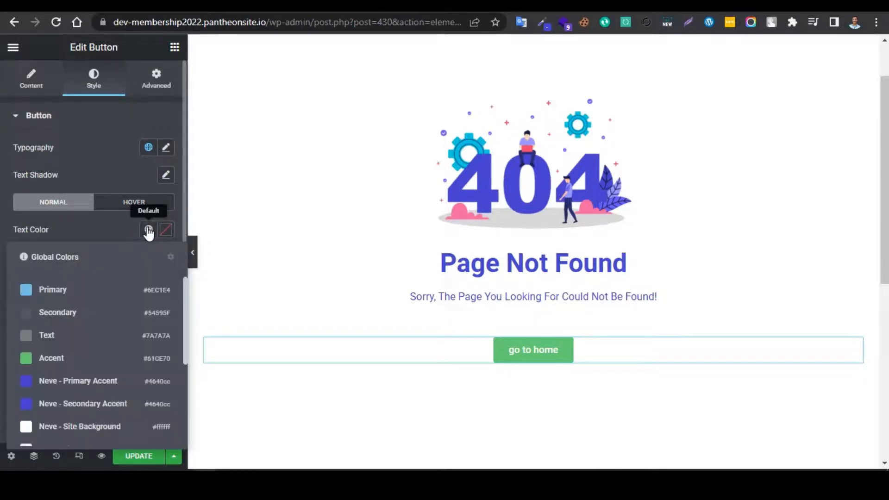
click(86, 383)
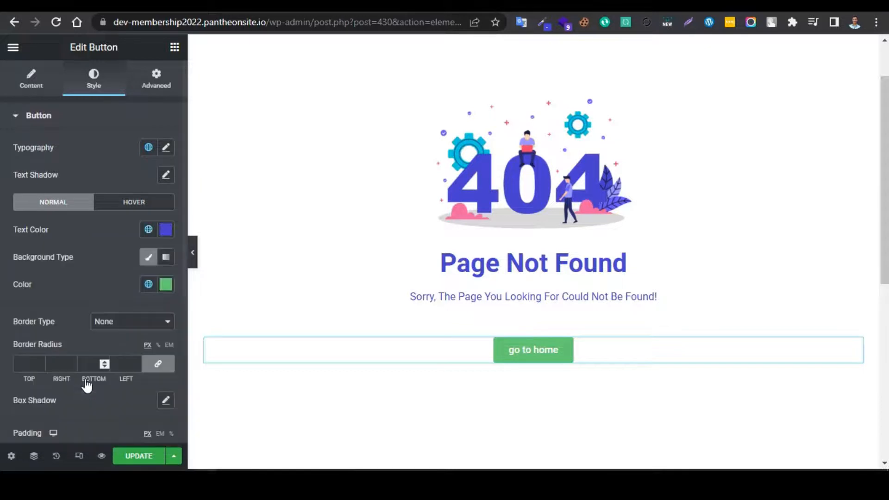
click(166, 285)
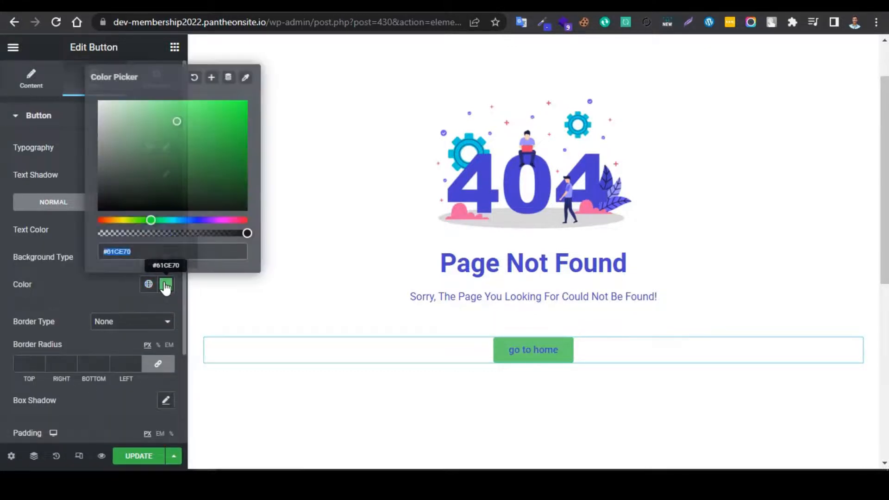
drag(208, 233, 98, 233)
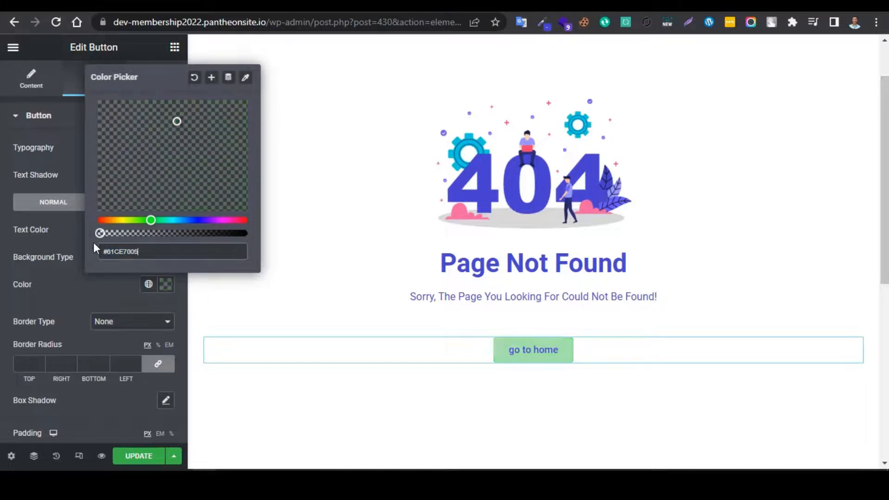
click(108, 325)
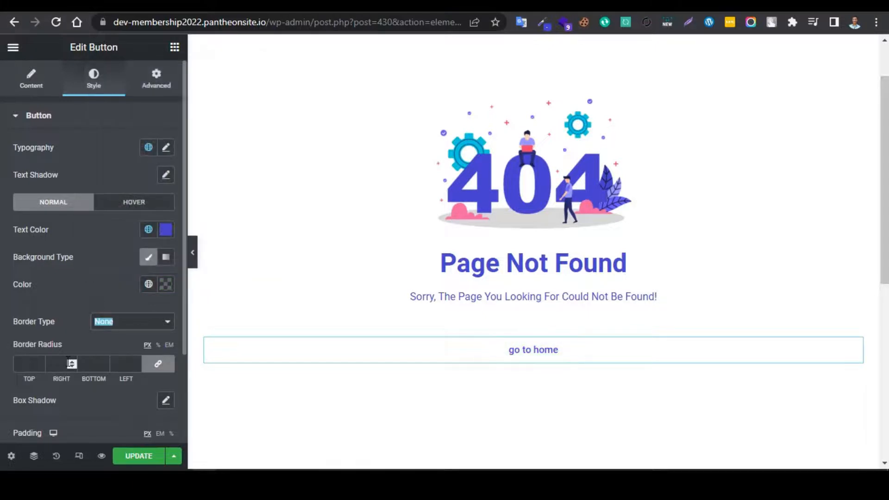
Step: Give the button a solid border of width 2 on all sides in the global Neve - Primary Accent color
scroll(95, 297, down, 2)
click(123, 259)
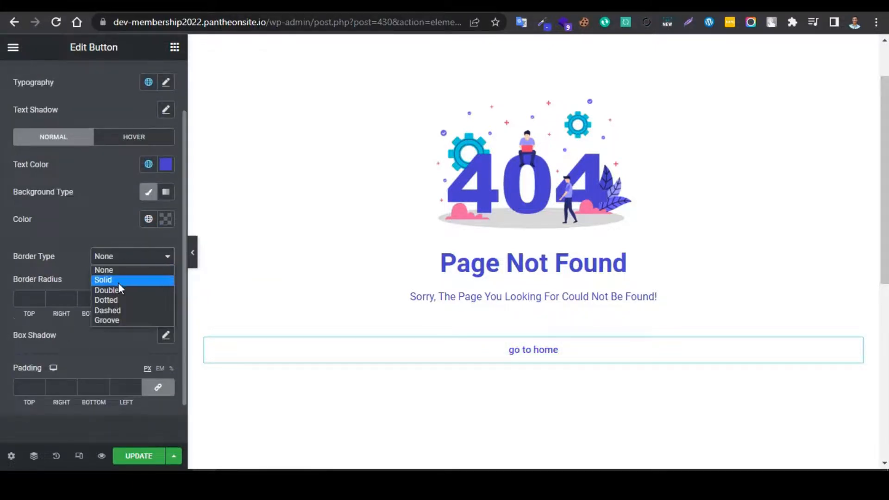
click(119, 282)
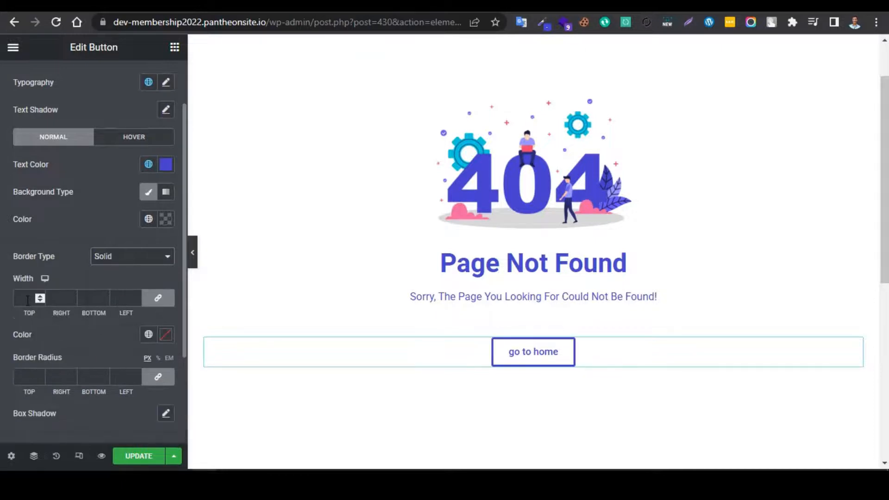
click(27, 301)
text(2)
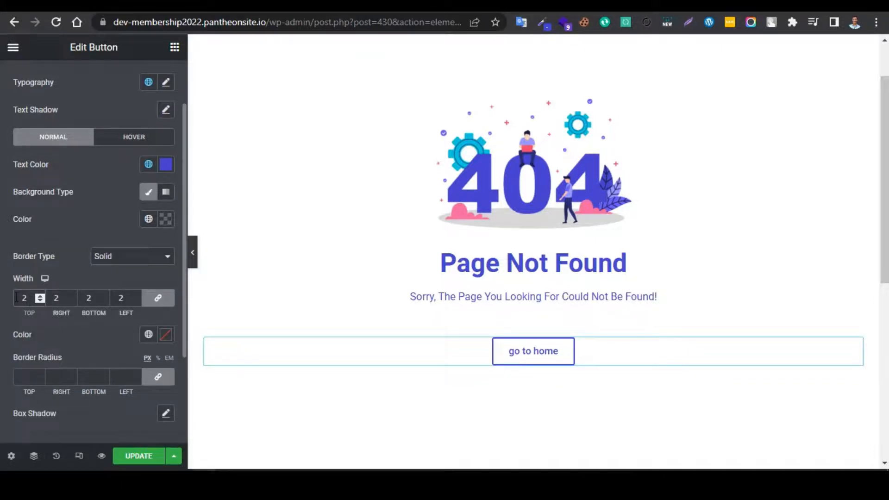
click(148, 337)
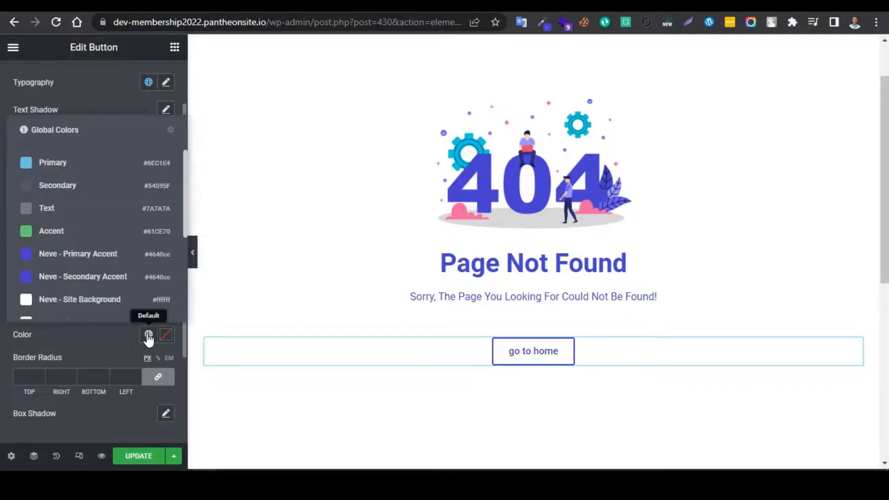
click(48, 257)
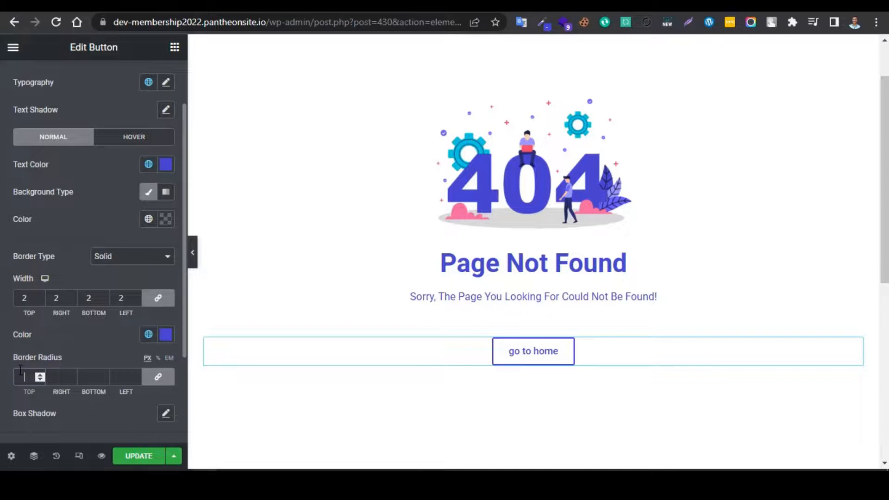
Step: Set the button's border radius to 5 % on all corners
click(158, 359)
click(25, 379)
text(5)
Step: Set the button's hover text color to the global Neve - Site Background color
click(121, 144)
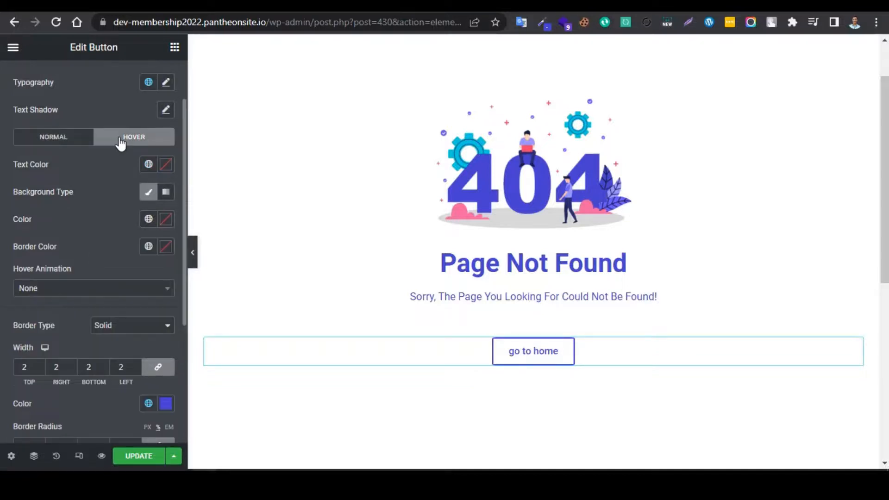
click(148, 166)
scroll(132, 287, down, 1)
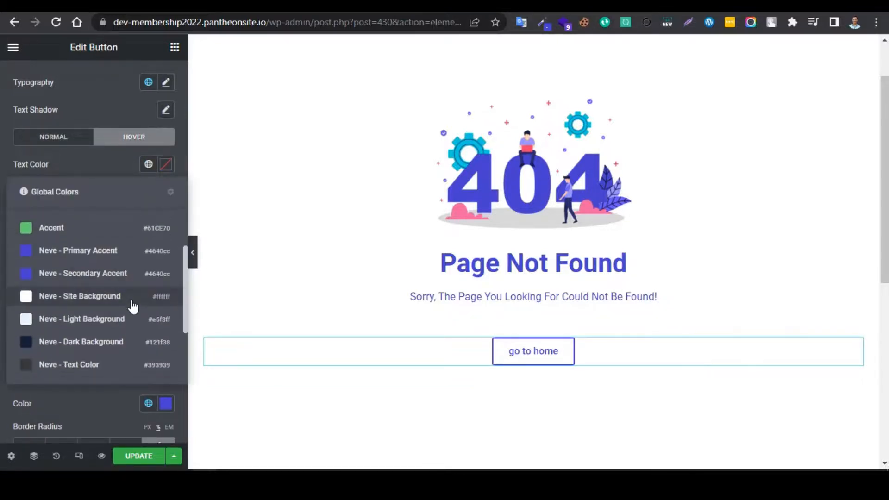
click(122, 300)
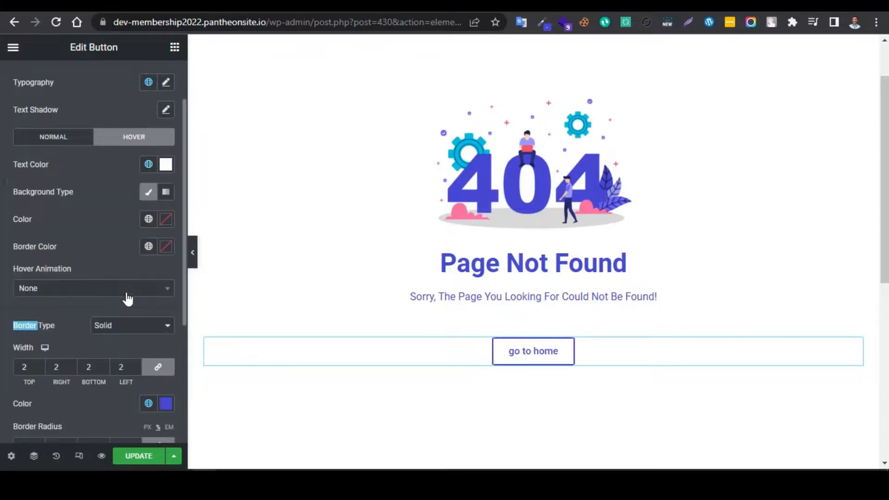
Step: Apply the Grow hover animation to the button
scroll(49, 257, down, 2)
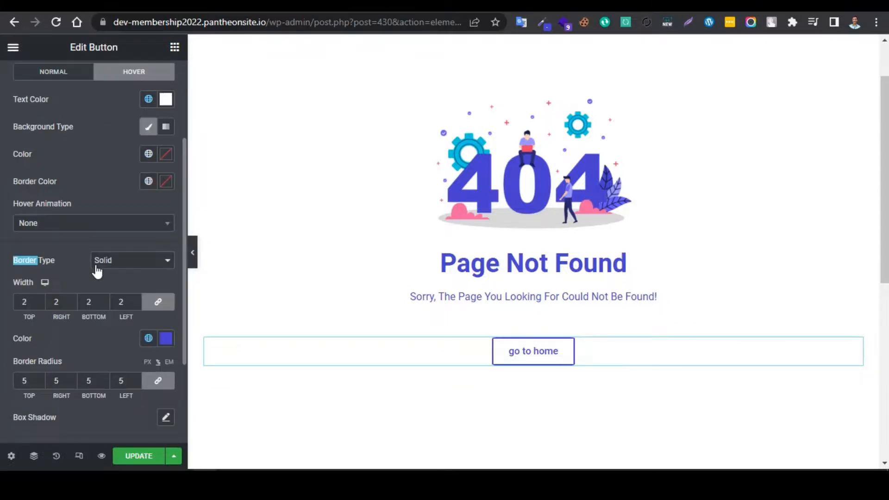
click(63, 226)
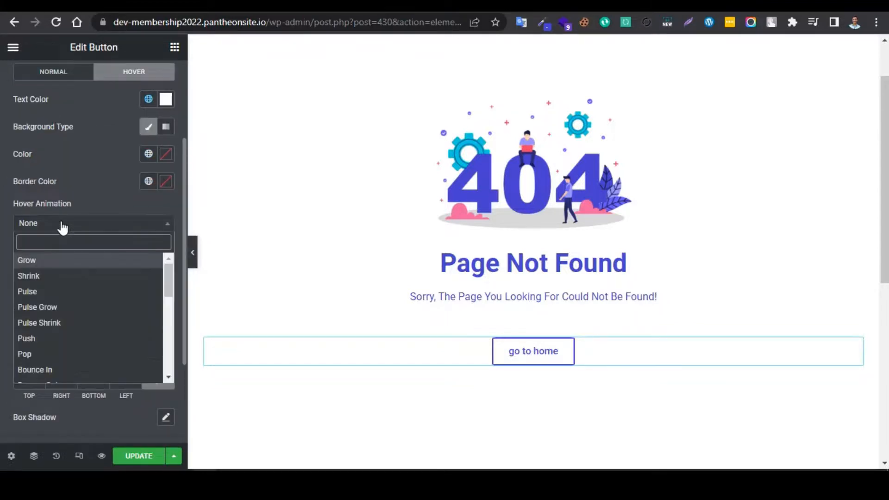
double_click(61, 260)
click(73, 274)
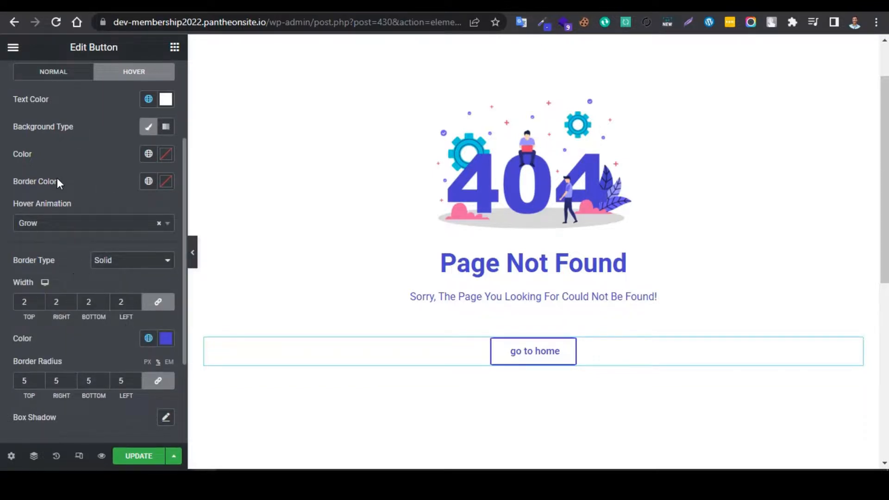
Step: Set the button's hover background color to the global Neve - Primary Accent and update the page
click(150, 157)
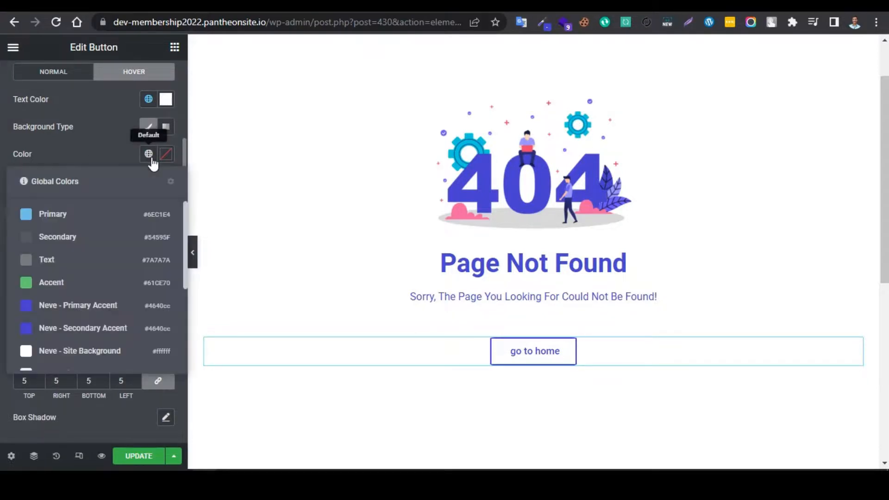
click(97, 310)
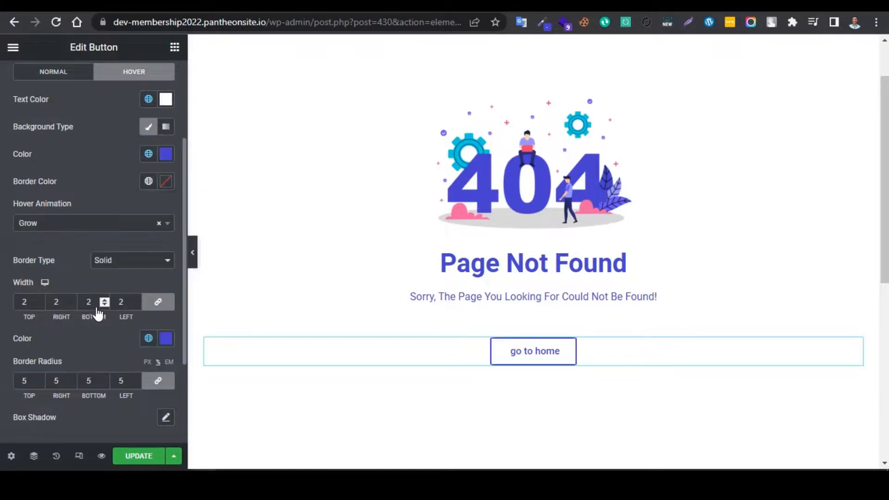
click(139, 456)
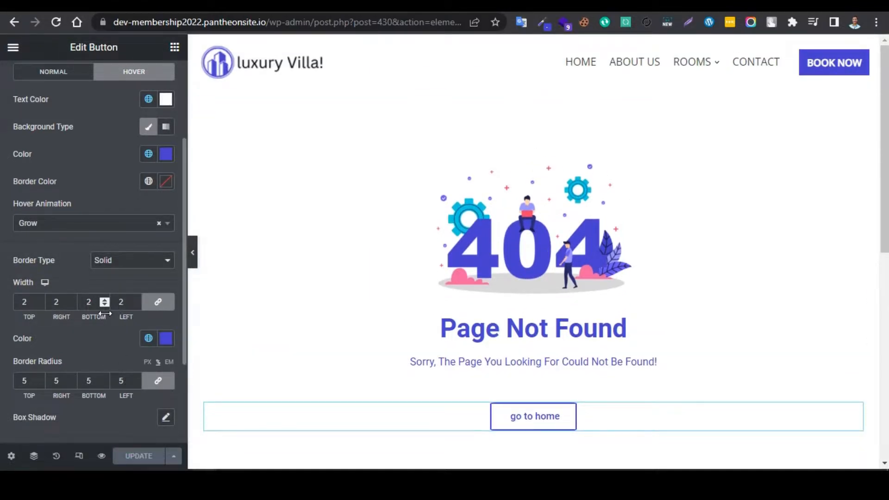
Step: Preview the 404 page layout in the tablet and mobile responsive views
scroll(104, 315, up, 3)
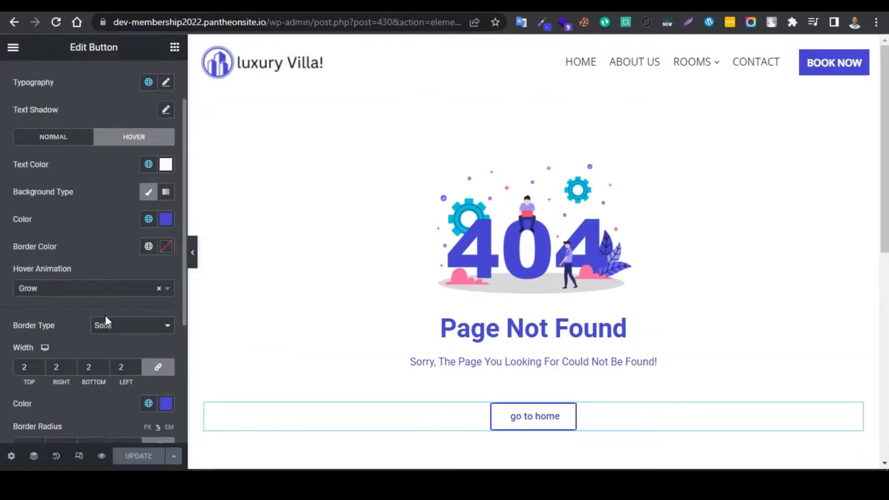
click(80, 457)
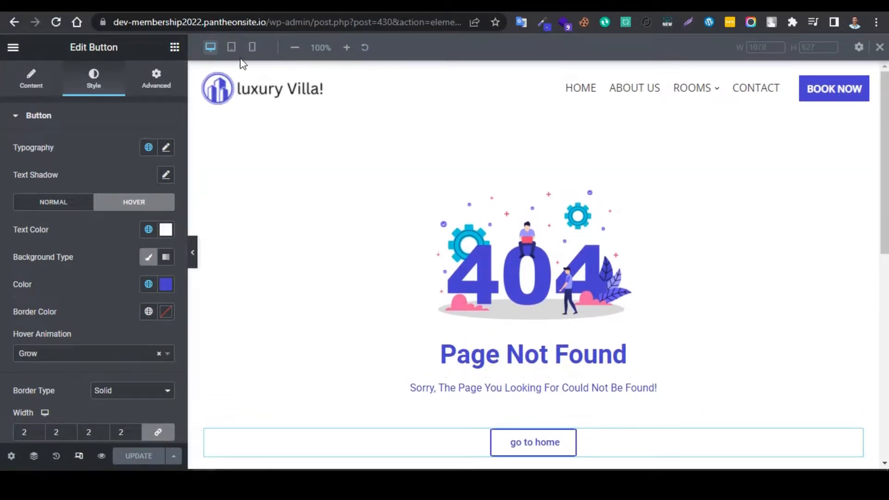
click(231, 47)
scroll(462, 202, down, 2)
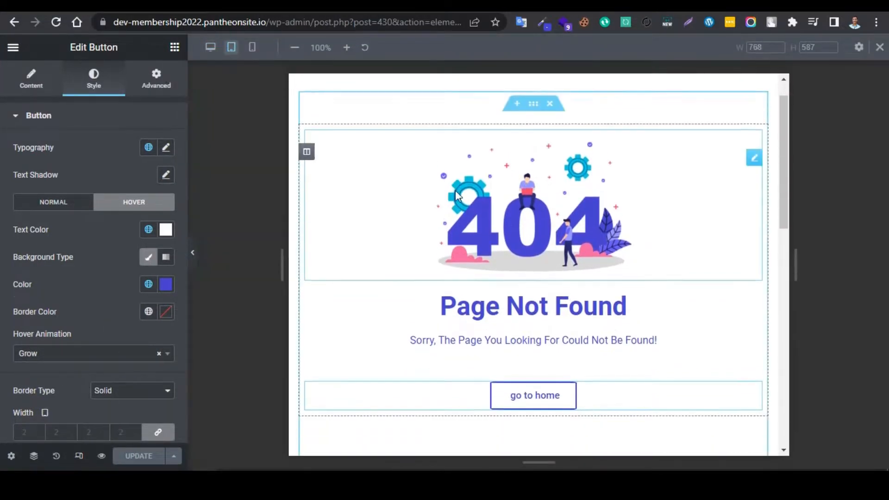
scroll(461, 202, up, 2)
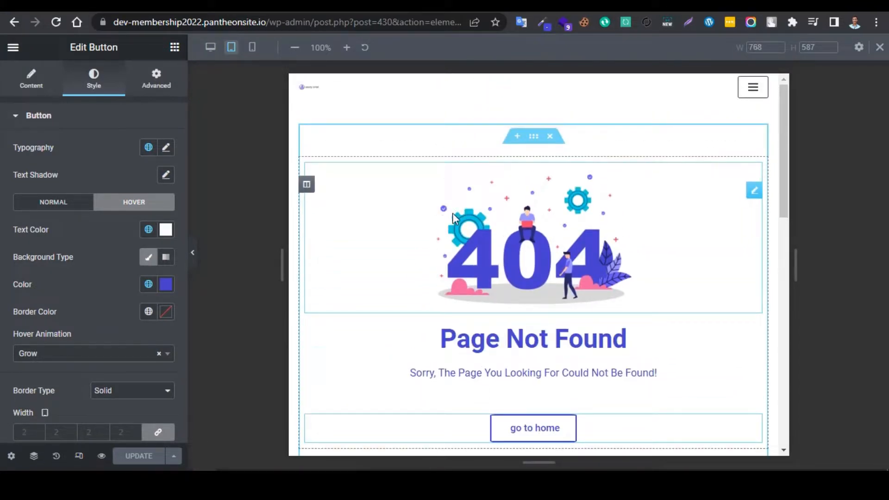
click(252, 51)
scroll(479, 235, down, 2)
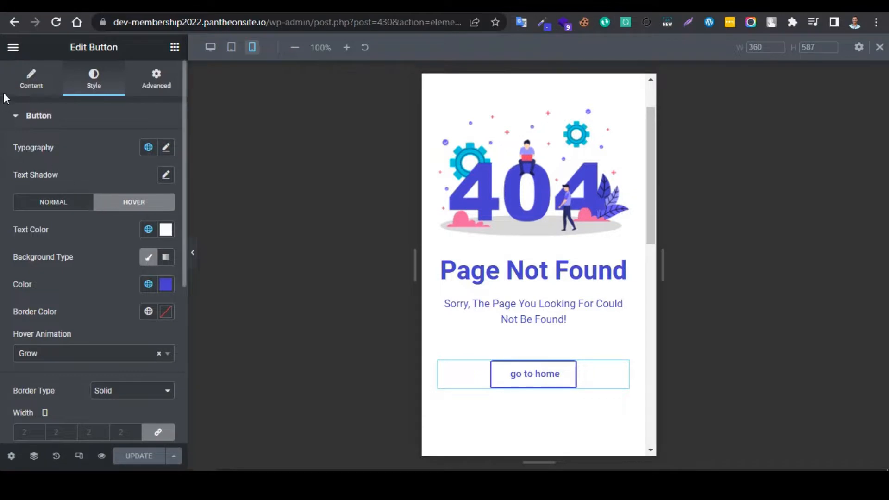
Step: Exit the Elementor editor to the WordPress dashboard and open the 404 Error Page settings
click(13, 52)
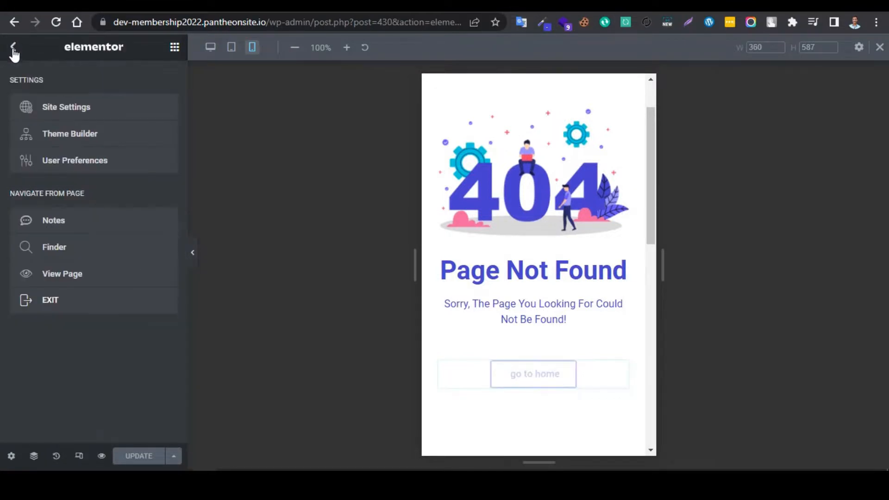
click(82, 303)
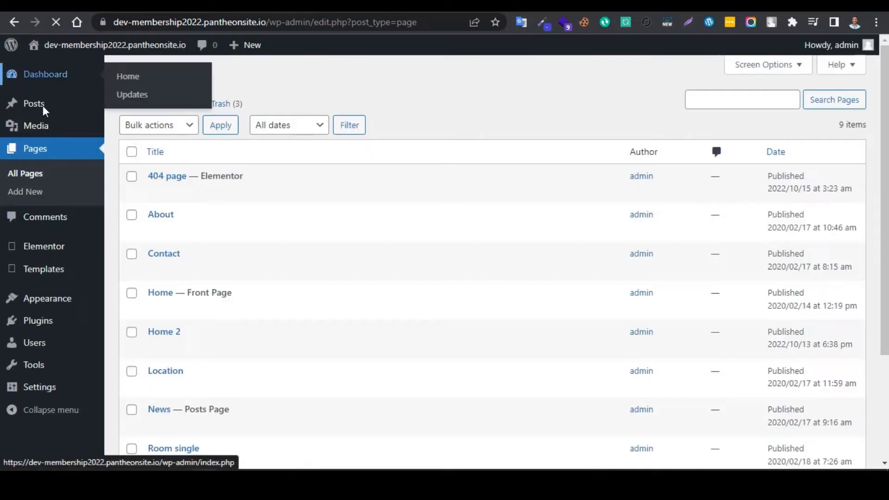
mouse_move(53, 310)
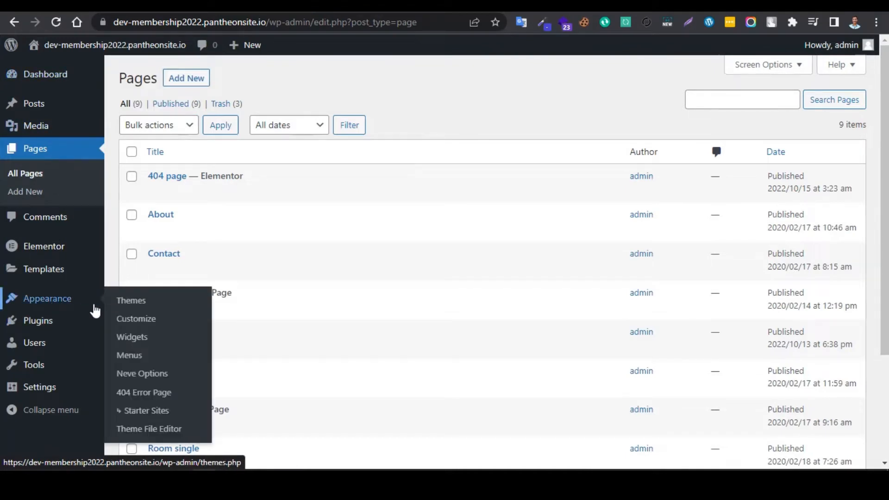
click(156, 396)
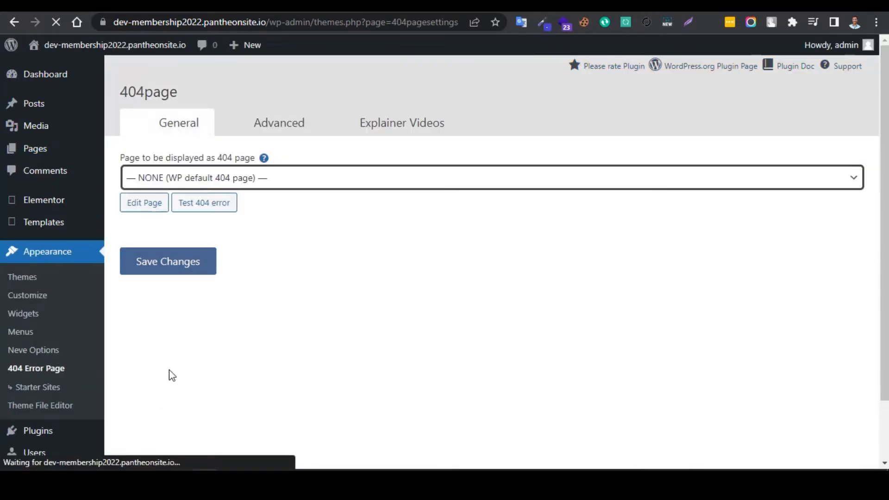
Step: Choose "404 page" as the page displayed for 404 errors, save the changes and run the 404 error test
click(255, 184)
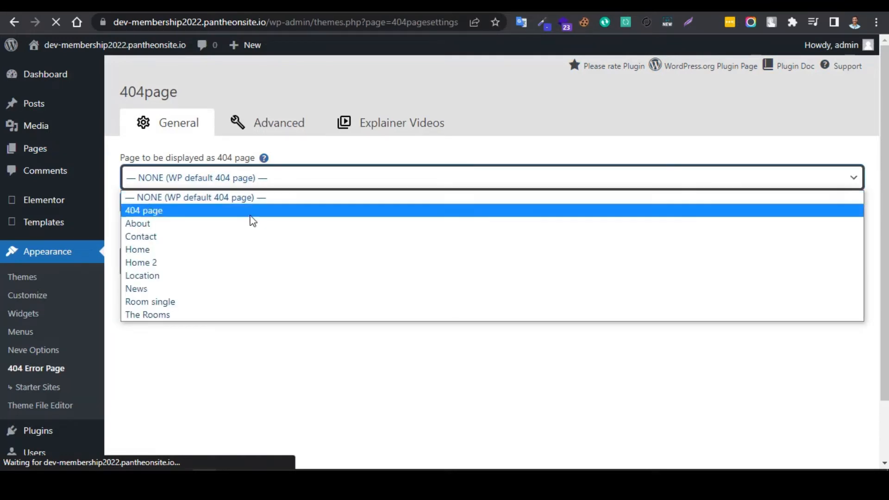
click(189, 212)
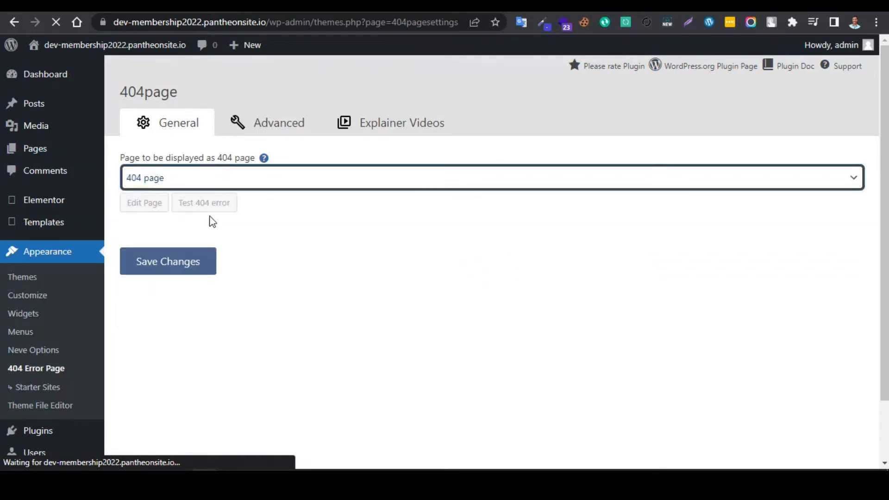
click(174, 272)
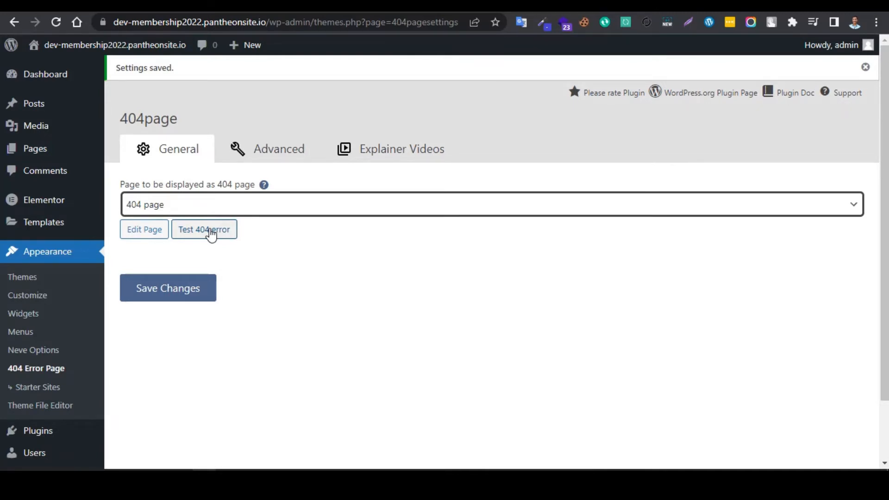
click(211, 235)
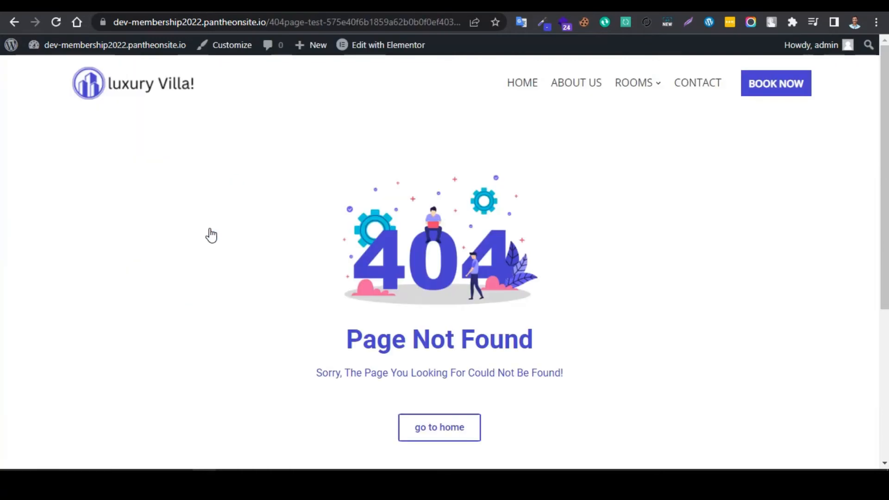